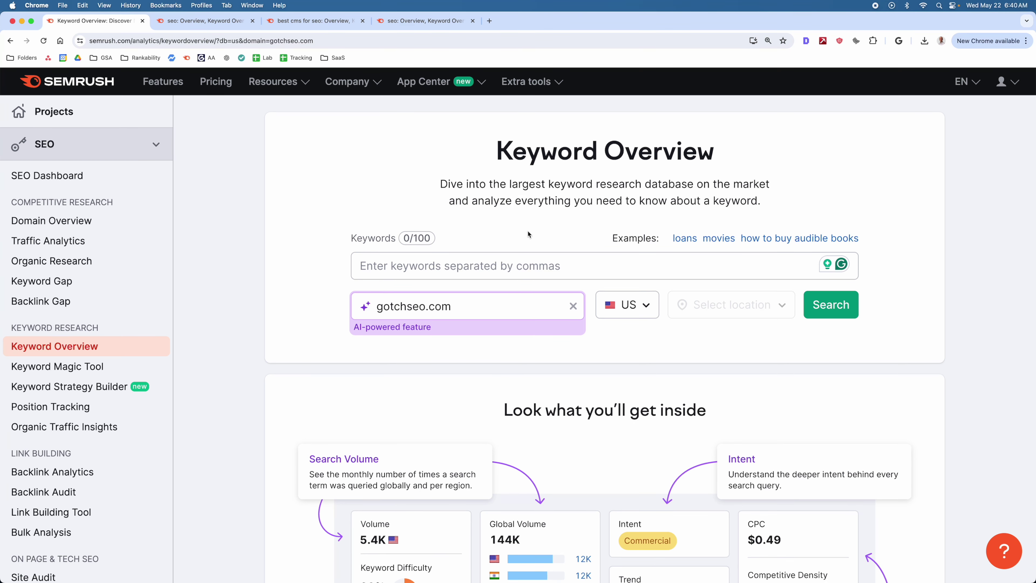
Step: Run the Keyword Overview for 'loans', personalized to gotchseo.com
{"action": "key", "text": "Return"}
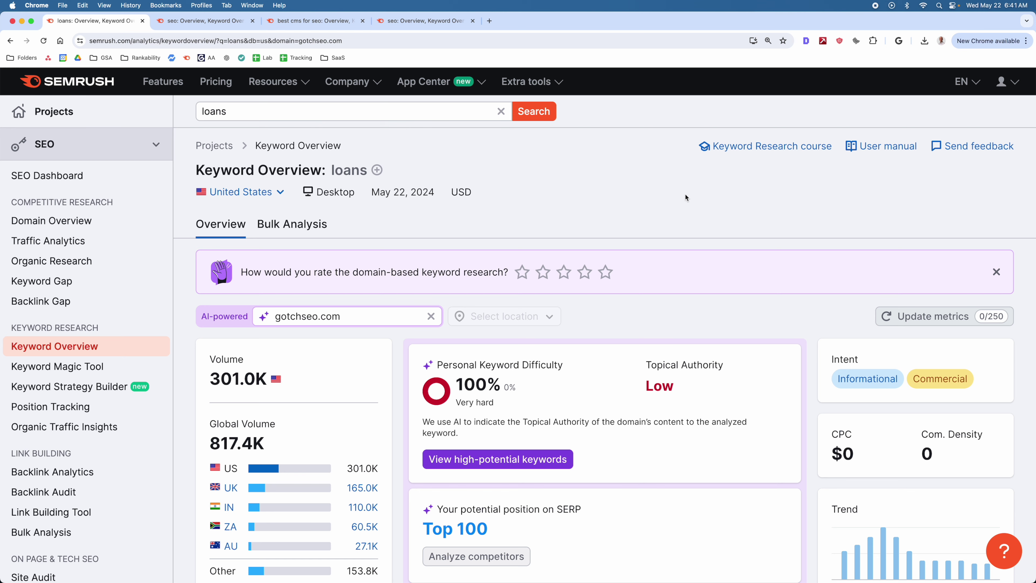
{"action": "scroll", "coordinate": [652, 245], "scroll_direction": "down", "scroll_amount": 4}
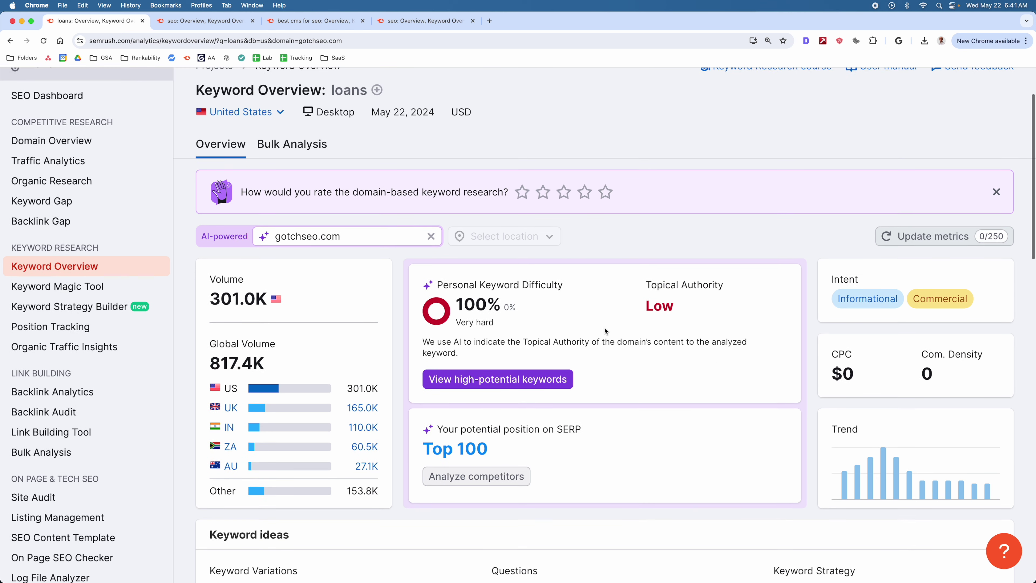
{"action": "scroll", "coordinate": [605, 330], "scroll_direction": "down", "scroll_amount": 1}
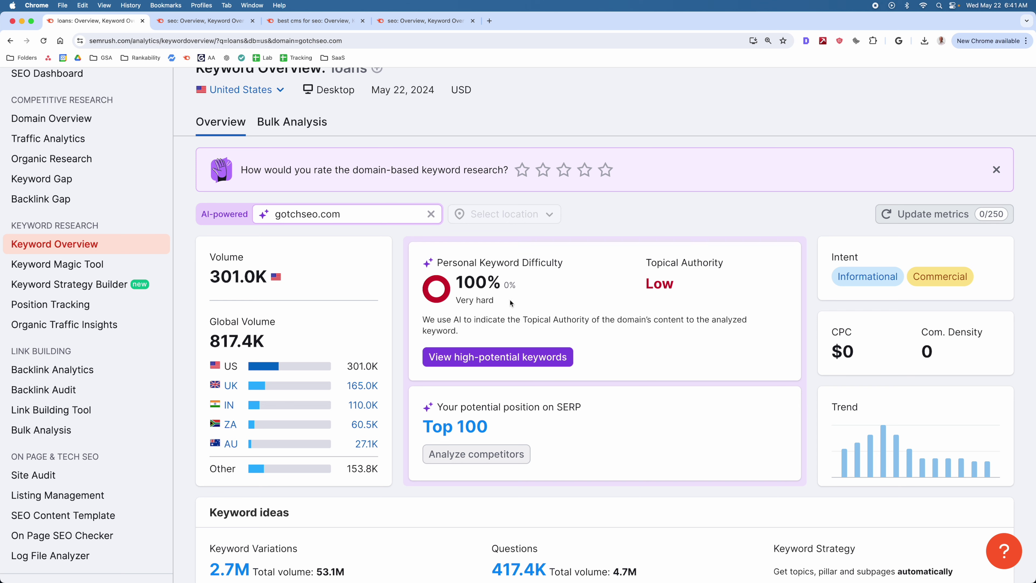
{"action": "scroll", "coordinate": [563, 311], "scroll_direction": "up", "scroll_amount": 3}
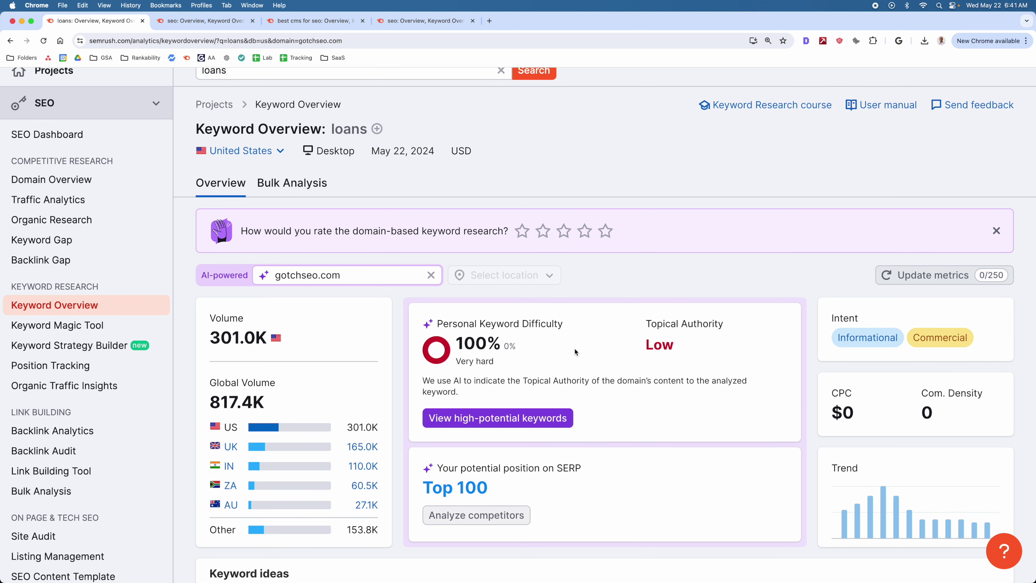
{"action": "scroll", "coordinate": [578, 348], "scroll_direction": "down", "scroll_amount": 1}
{"action": "mouse_move", "coordinate": [437, 312]}
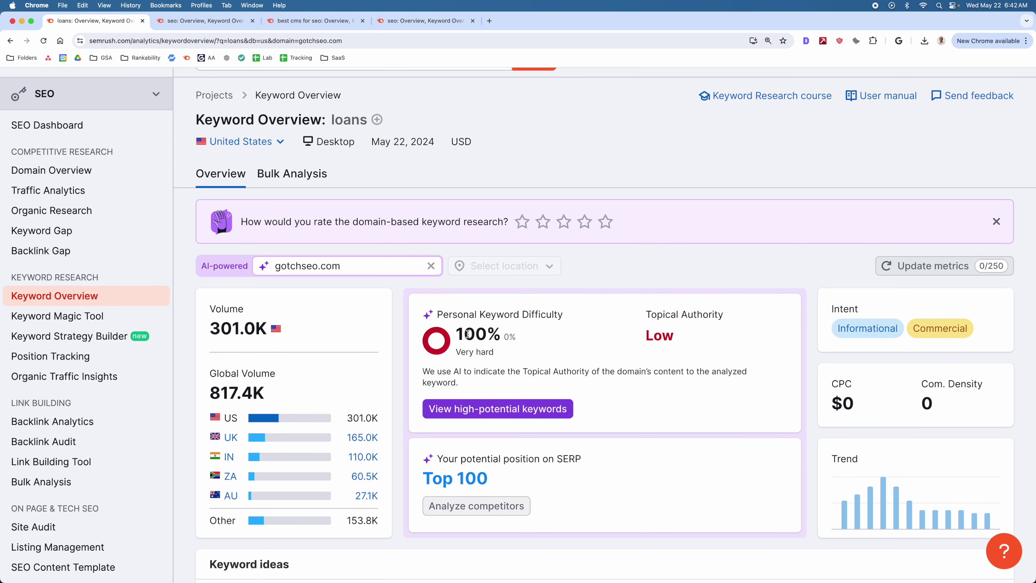
{"action": "scroll", "coordinate": [488, 335], "scroll_direction": "down", "scroll_amount": 1}
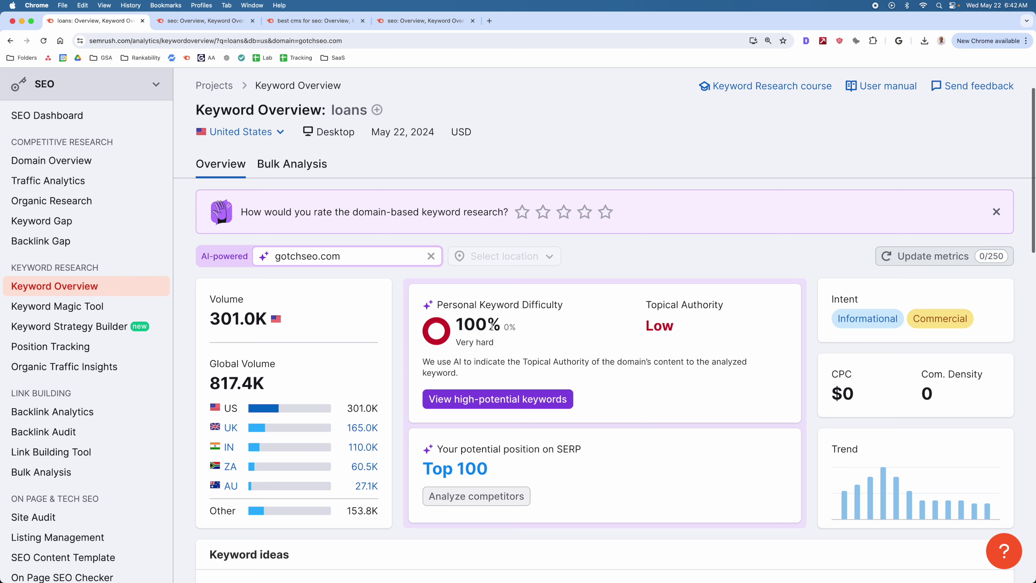
{"action": "scroll", "coordinate": [495, 330], "scroll_direction": "up", "scroll_amount": 1}
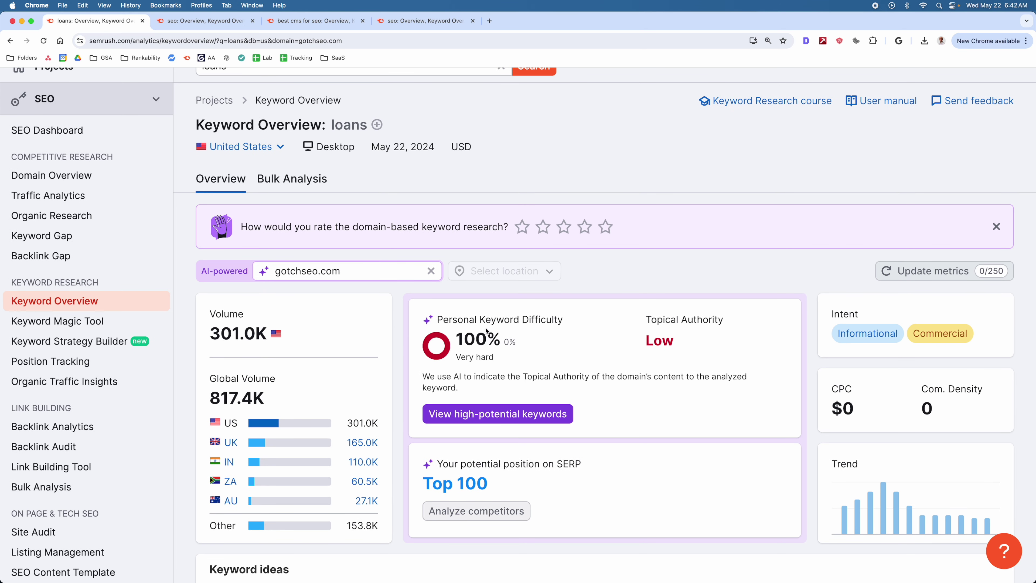
{"action": "scroll", "coordinate": [512, 337], "scroll_direction": "down", "scroll_amount": 1}
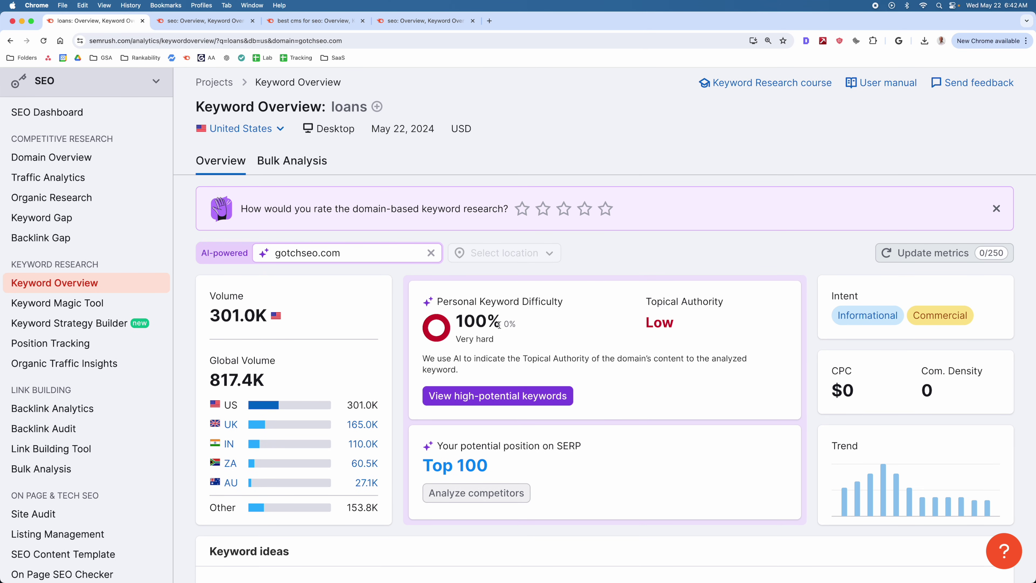
{"action": "mouse_move", "coordinate": [512, 324]}
{"action": "scroll", "coordinate": [631, 332], "scroll_direction": "down", "scroll_amount": 1}
{"action": "scroll", "coordinate": [662, 346], "scroll_direction": "down", "scroll_amount": 2}
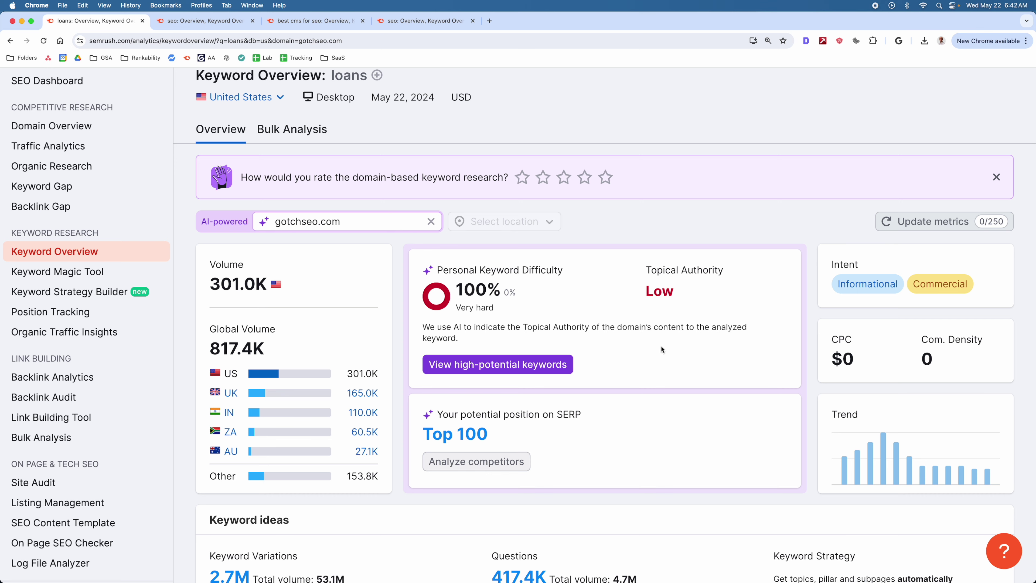
{"action": "scroll", "coordinate": [661, 347], "scroll_direction": "down", "scroll_amount": 5}
{"action": "scroll", "coordinate": [689, 292], "scroll_direction": "down", "scroll_amount": 3}
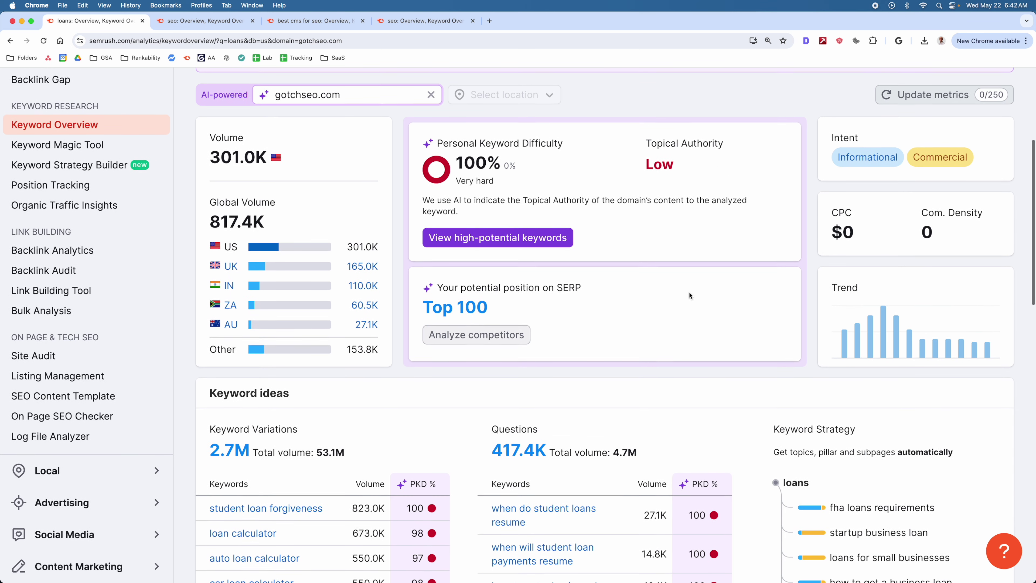
{"action": "mouse_move", "coordinate": [530, 286]}
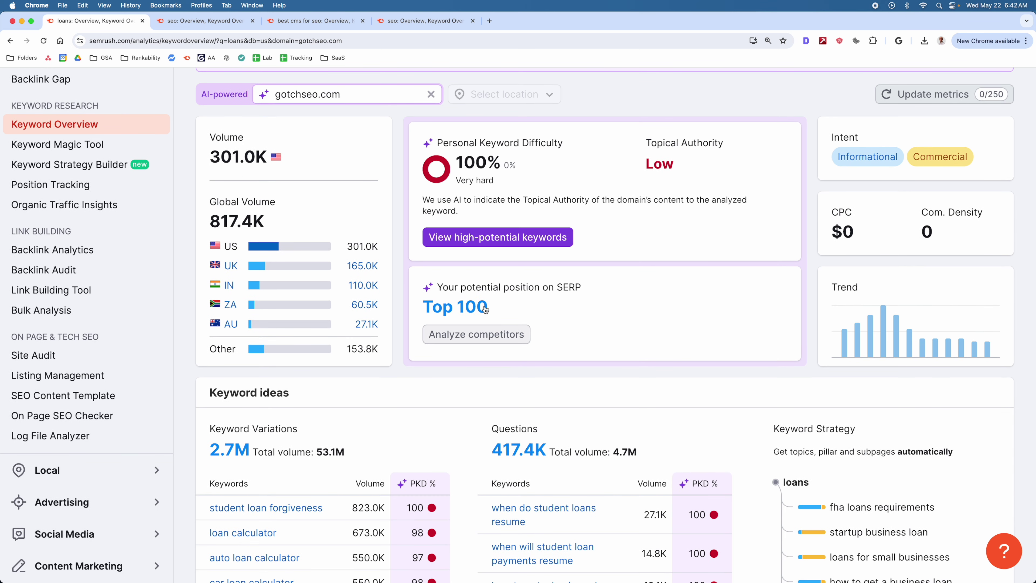
{"action": "scroll", "coordinate": [629, 303], "scroll_direction": "down", "scroll_amount": 2}
{"action": "scroll", "coordinate": [626, 288], "scroll_direction": "down", "scroll_amount": 20}
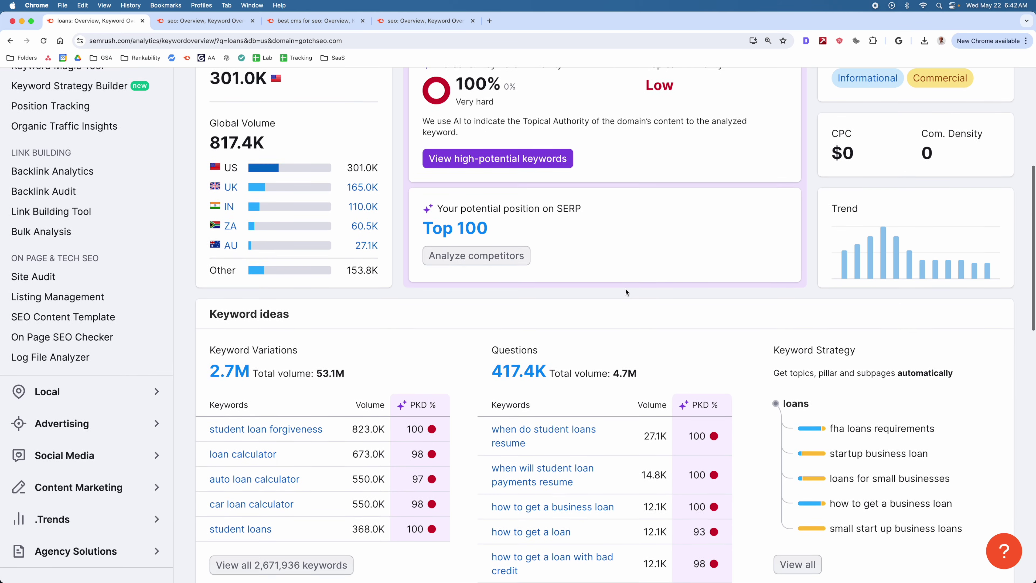
{"action": "scroll", "coordinate": [693, 280], "scroll_direction": "down", "scroll_amount": 10}
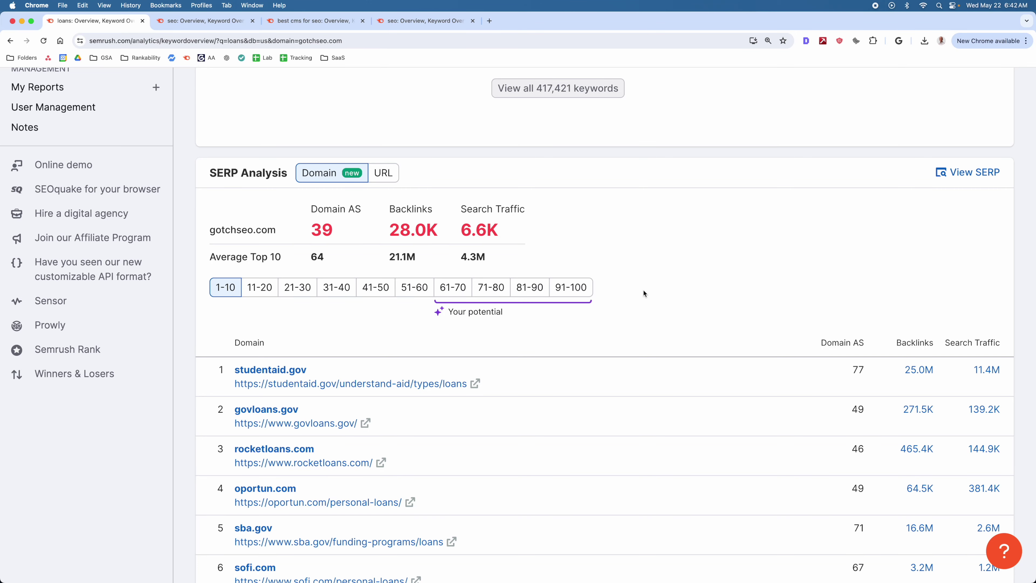
{"action": "scroll", "coordinate": [644, 290], "scroll_direction": "up", "scroll_amount": 15}
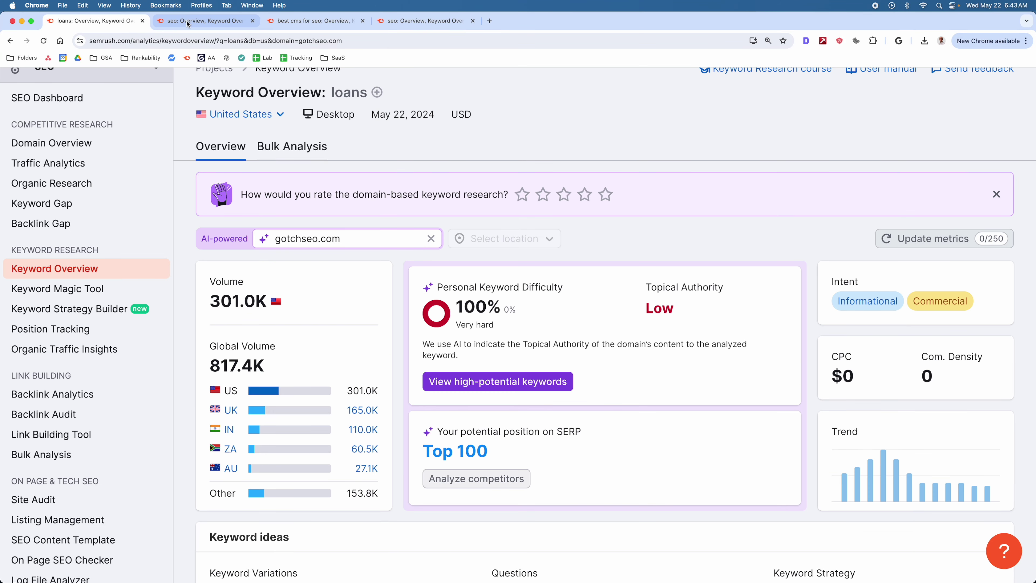
{"action": "left_click", "coordinate": [206, 20]}
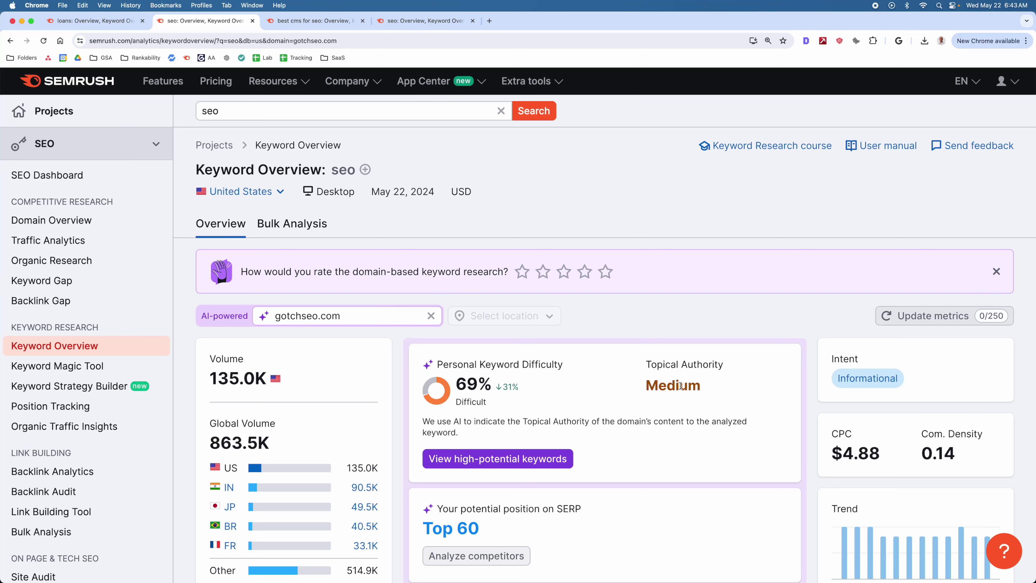
Step: Highlight the seo keyword's Very hard (100%) difficulty and its 69 personal difficulty value
{"action": "scroll", "coordinate": [640, 403], "scroll_direction": "down", "scroll_amount": 1}
{"action": "mouse_move", "coordinate": [499, 359]}
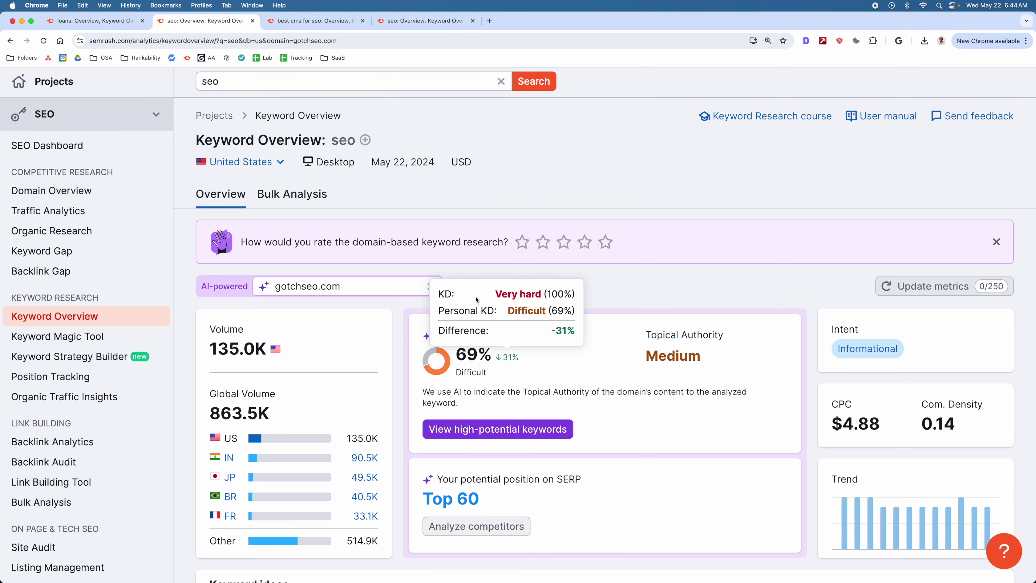
{"action": "left_click_drag", "start_coordinate": [496, 294], "coordinate": [569, 294]}
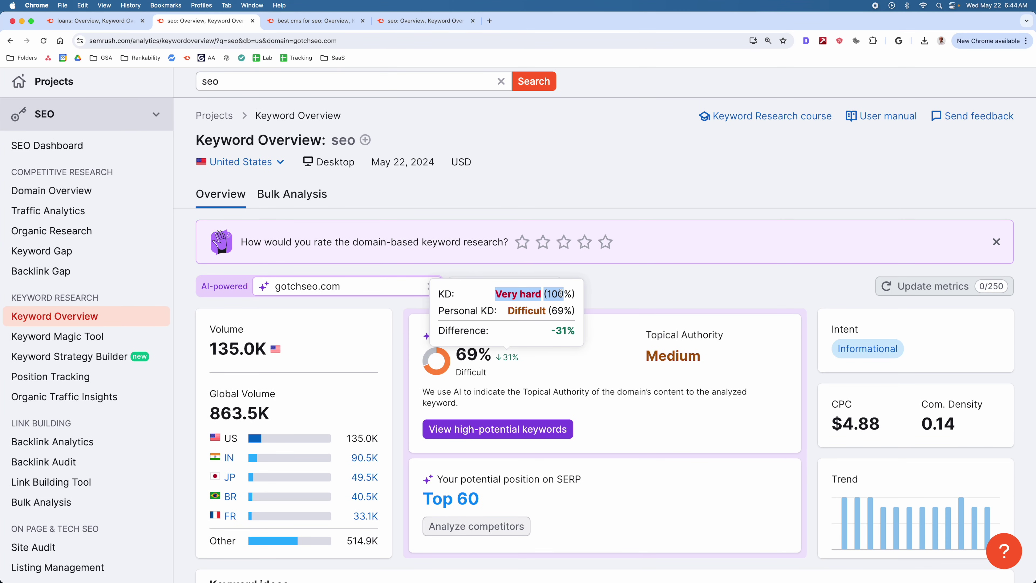
{"action": "left_click", "coordinate": [495, 311]}
{"action": "double_click", "coordinate": [558, 312]}
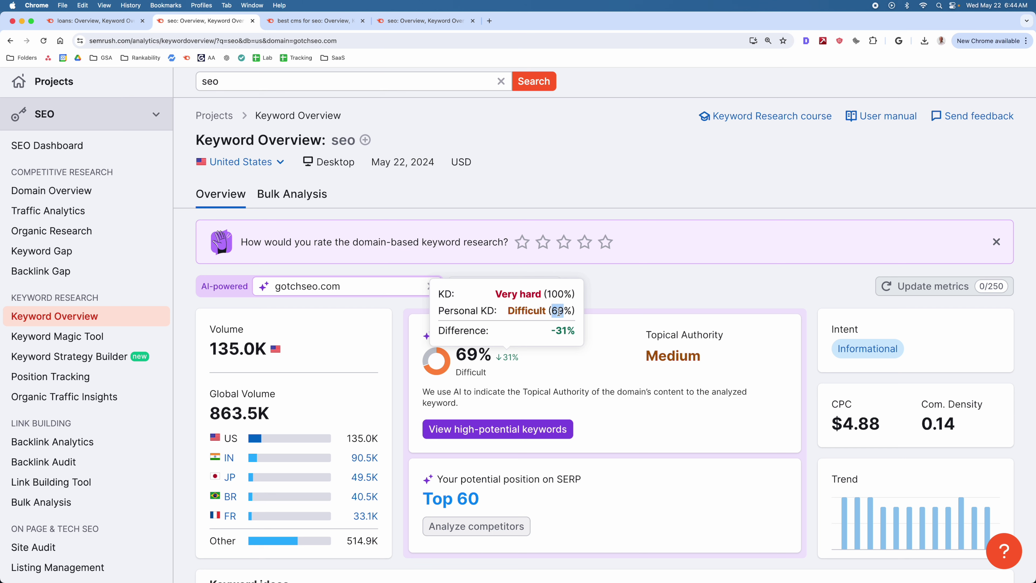
{"action": "left_click", "coordinate": [509, 337]}
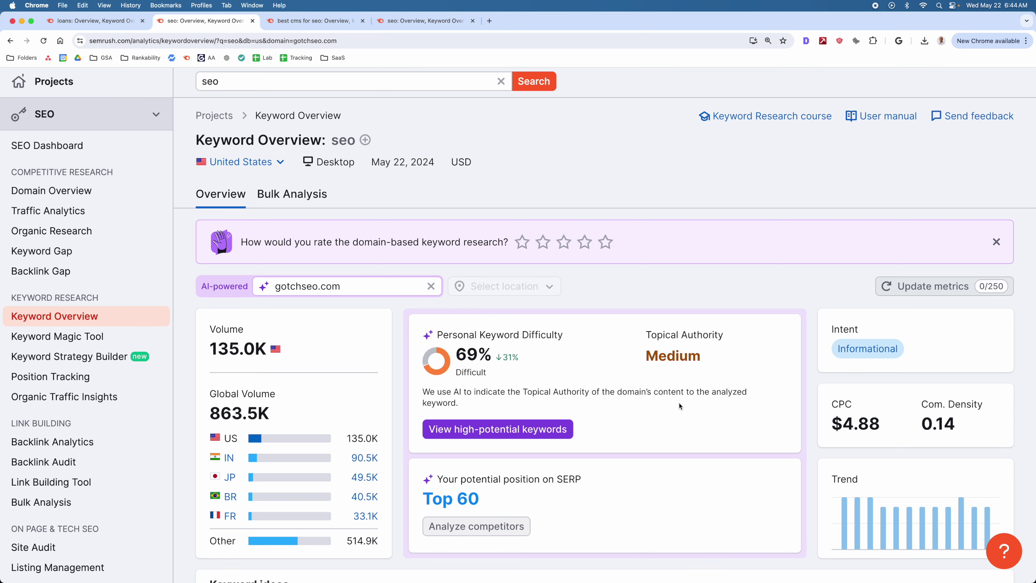
Step: Scroll through the seo overview to review the SERP Analysis results
{"action": "scroll", "coordinate": [679, 402], "scroll_direction": "down", "scroll_amount": 5}
{"action": "scroll", "coordinate": [683, 354], "scroll_direction": "down", "scroll_amount": 15}
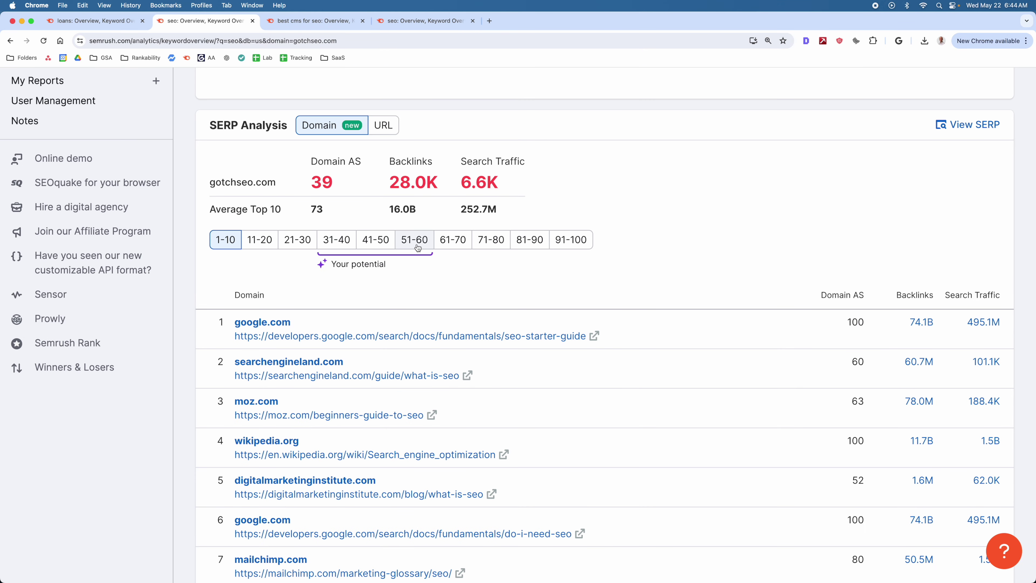
{"action": "scroll", "coordinate": [706, 289], "scroll_direction": "up", "scroll_amount": 1}
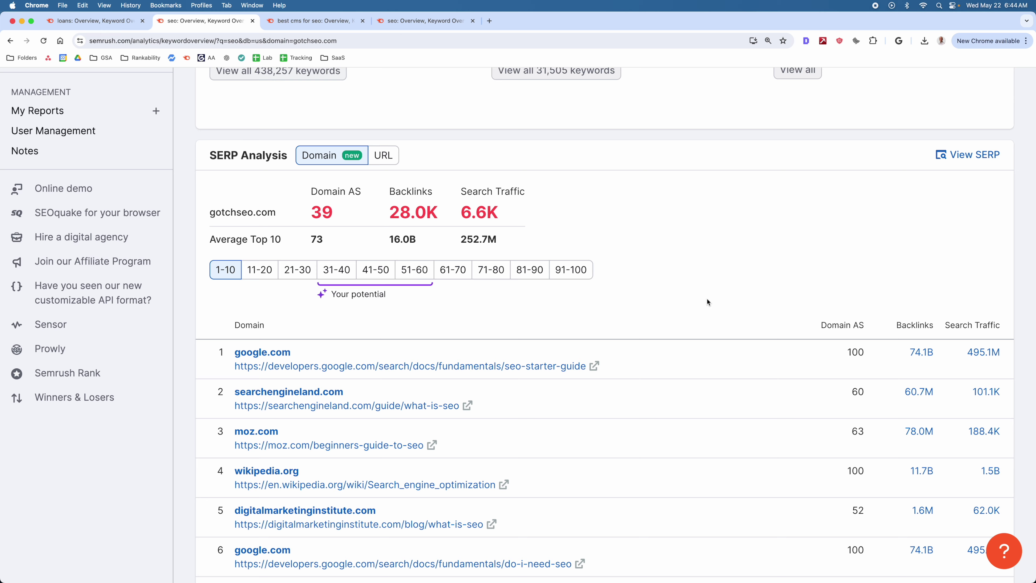
{"action": "scroll", "coordinate": [694, 296], "scroll_direction": "up", "scroll_amount": 20}
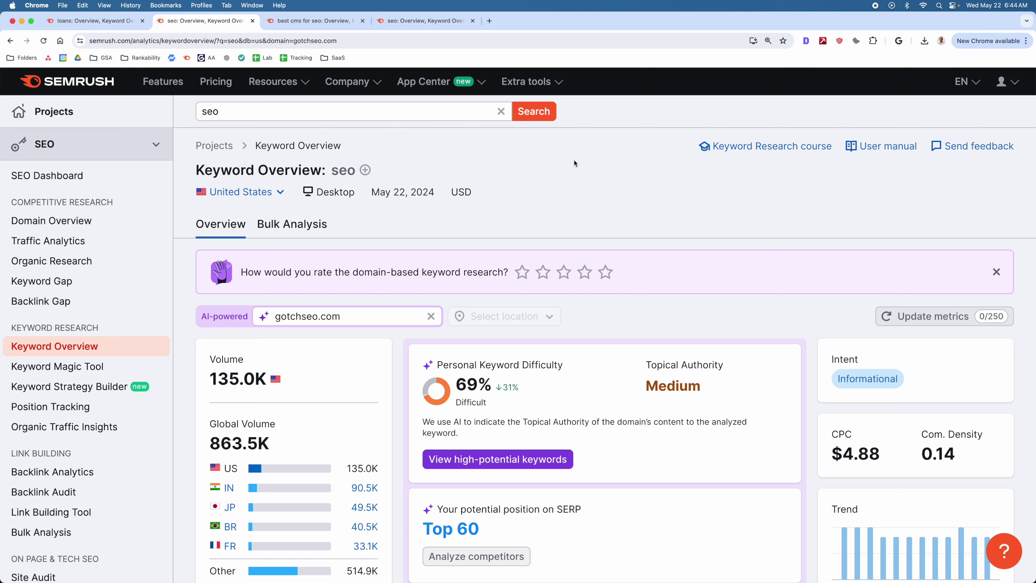
{"action": "scroll", "coordinate": [585, 160], "scroll_direction": "down", "scroll_amount": 5}
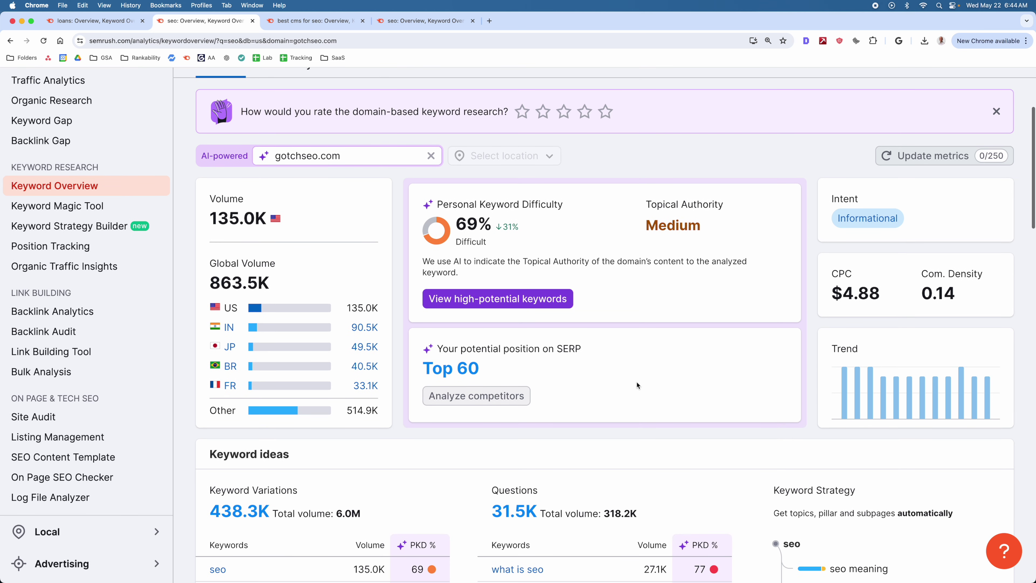
{"action": "scroll", "coordinate": [623, 407], "scroll_direction": "up", "scroll_amount": 2}
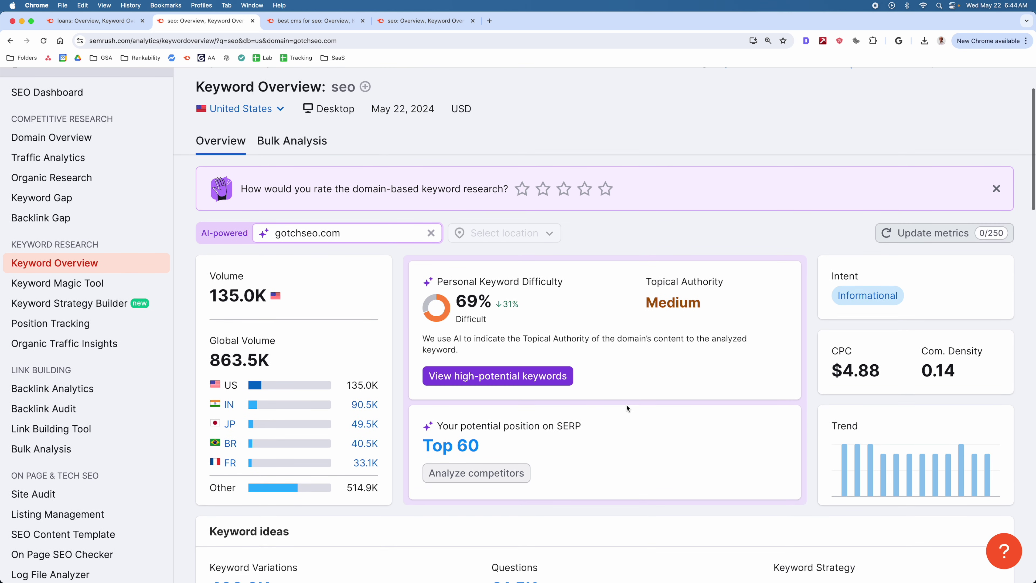
{"action": "scroll", "coordinate": [627, 405], "scroll_direction": "up", "scroll_amount": 3}
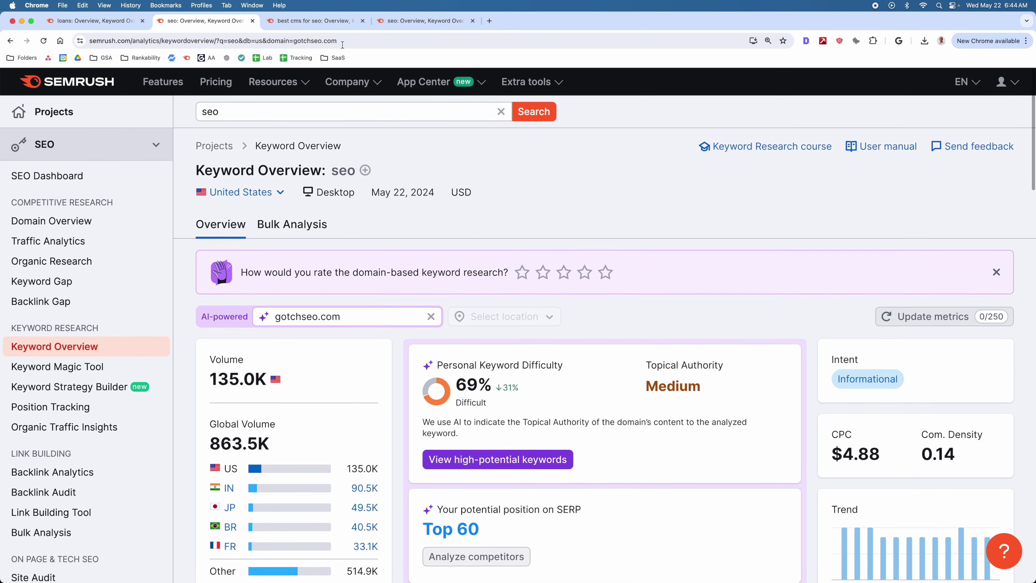
Step: Switch to the 'best cms for seo' overview: 480 US volume, 0% personal difficulty
{"action": "key", "text": "ctrl+Tab"}
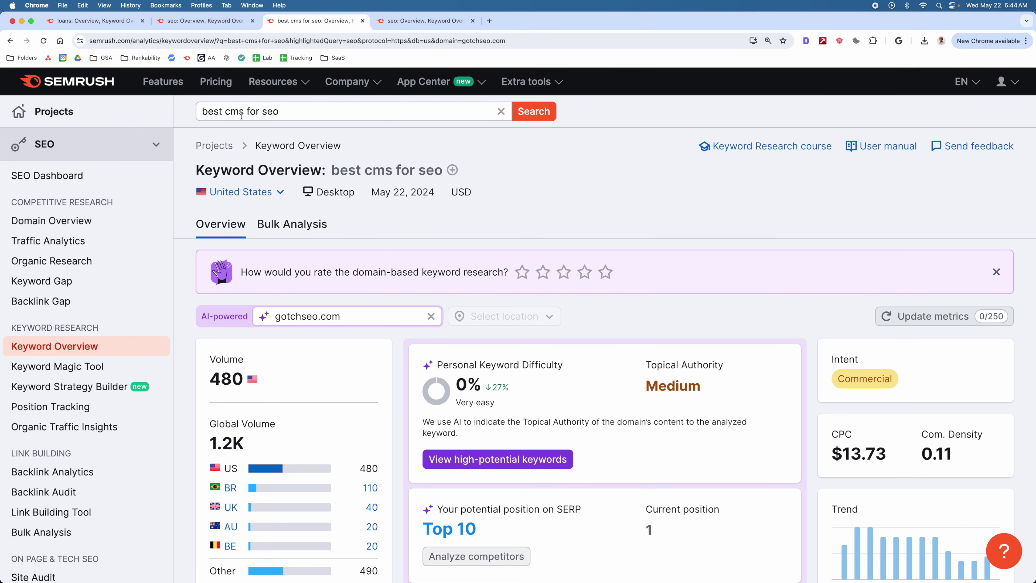
{"action": "scroll", "coordinate": [592, 216], "scroll_direction": "down", "scroll_amount": 1}
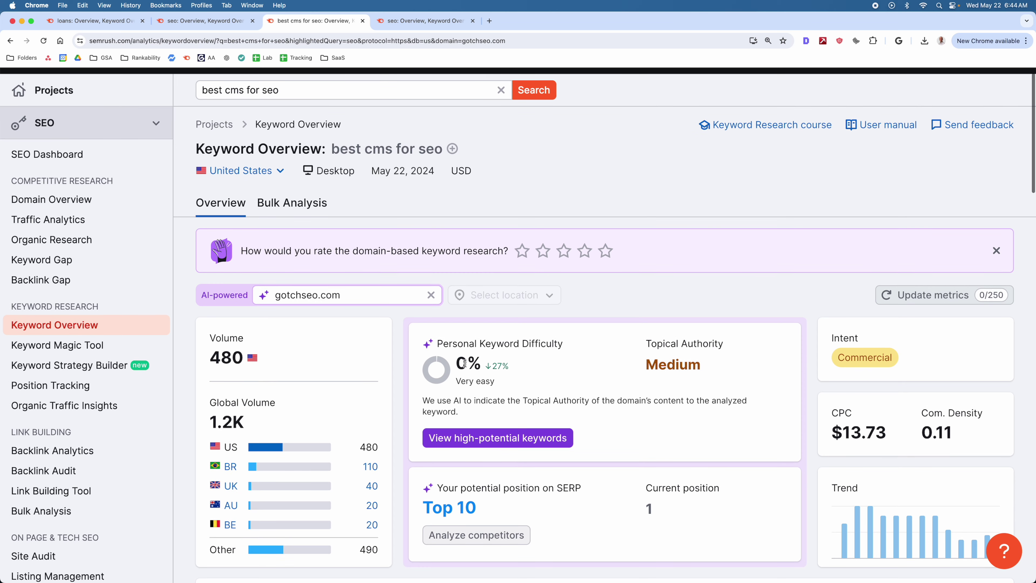
{"action": "scroll", "coordinate": [504, 361], "scroll_direction": "down", "scroll_amount": 1}
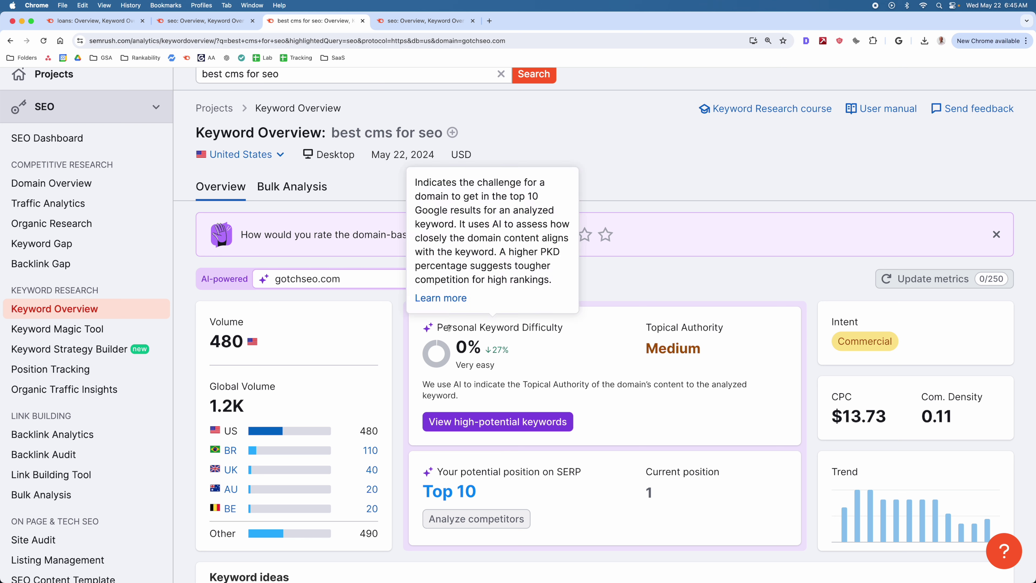
{"action": "mouse_move", "coordinate": [487, 349]}
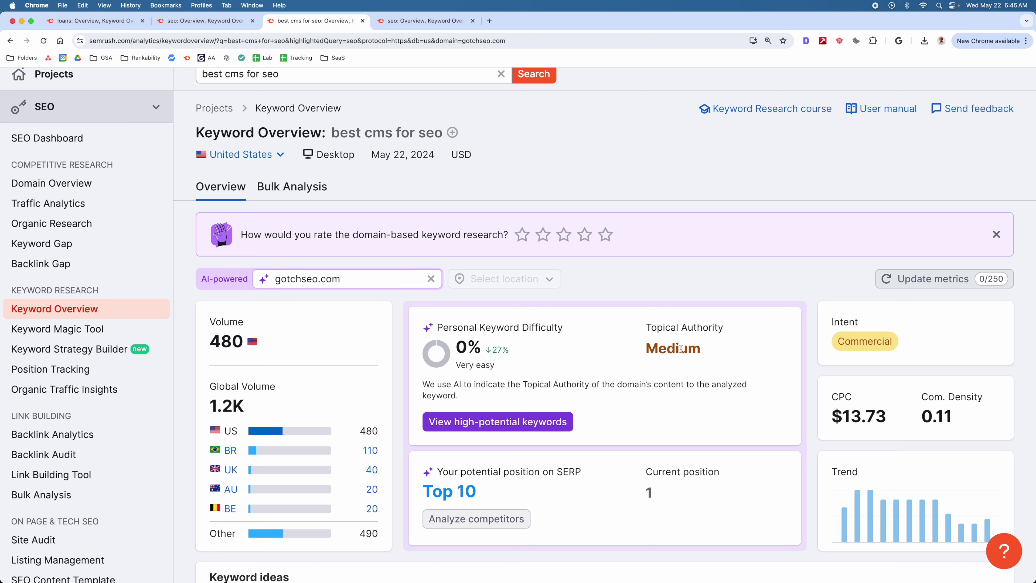
Step: Scroll down past Keyword ideas to the SERP Analysis top-10 domain table
{"action": "mouse_move", "coordinate": [491, 349]}
{"action": "scroll", "coordinate": [695, 311], "scroll_direction": "down", "scroll_amount": 8}
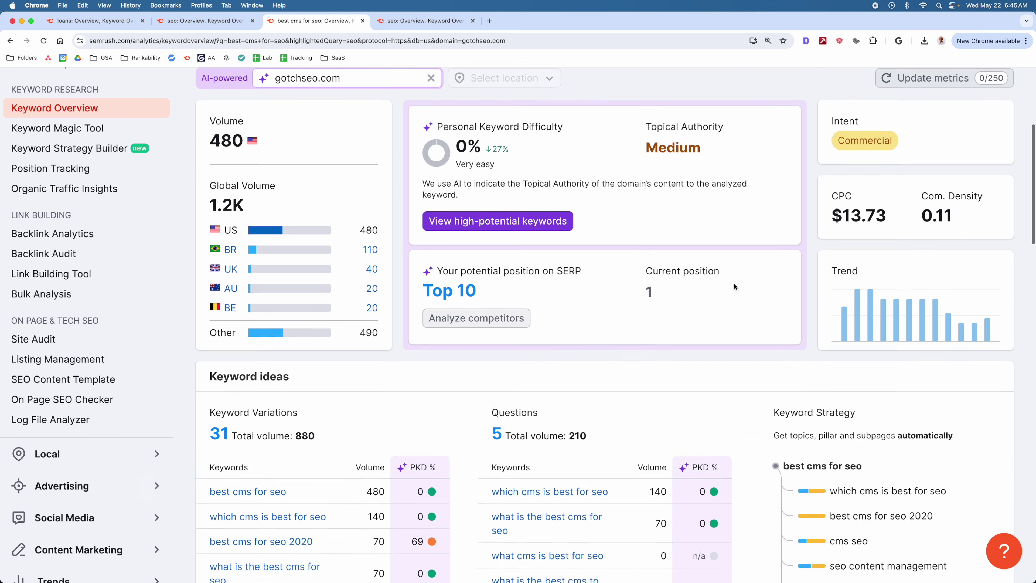
{"action": "scroll", "coordinate": [729, 270], "scroll_direction": "down", "scroll_amount": 8}
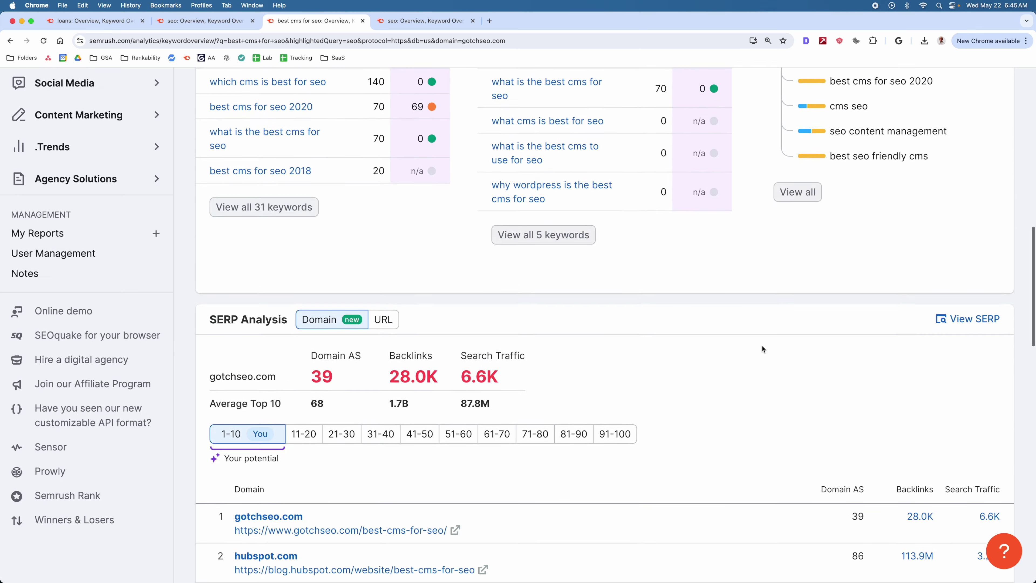
{"action": "scroll", "coordinate": [775, 351], "scroll_direction": "down", "scroll_amount": 9}
{"action": "scroll", "coordinate": [749, 238], "scroll_direction": "up", "scroll_amount": 1}
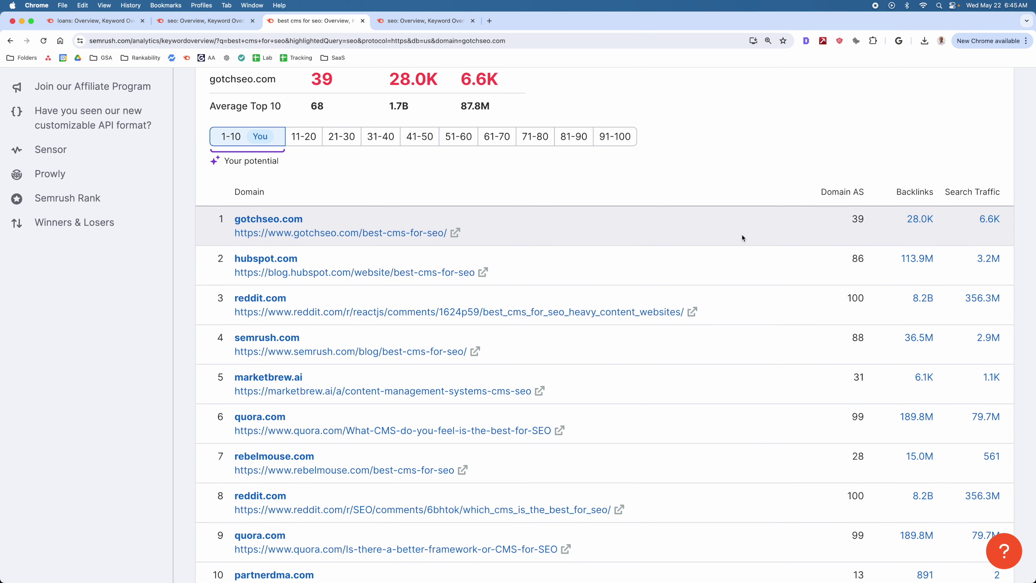
{"action": "scroll", "coordinate": [741, 238], "scroll_direction": "up", "scroll_amount": 4}
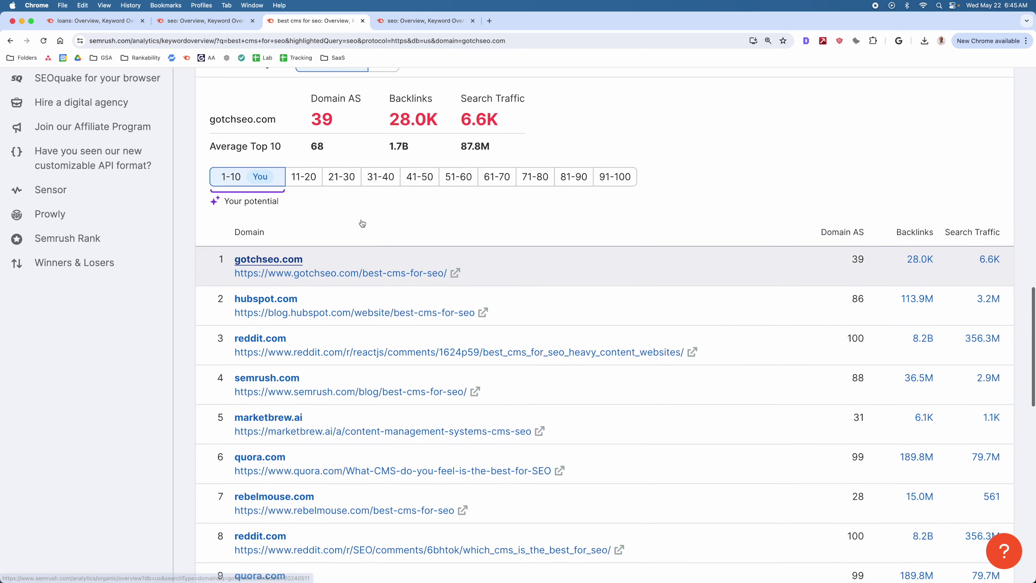
{"action": "left_click", "coordinate": [383, 223]}
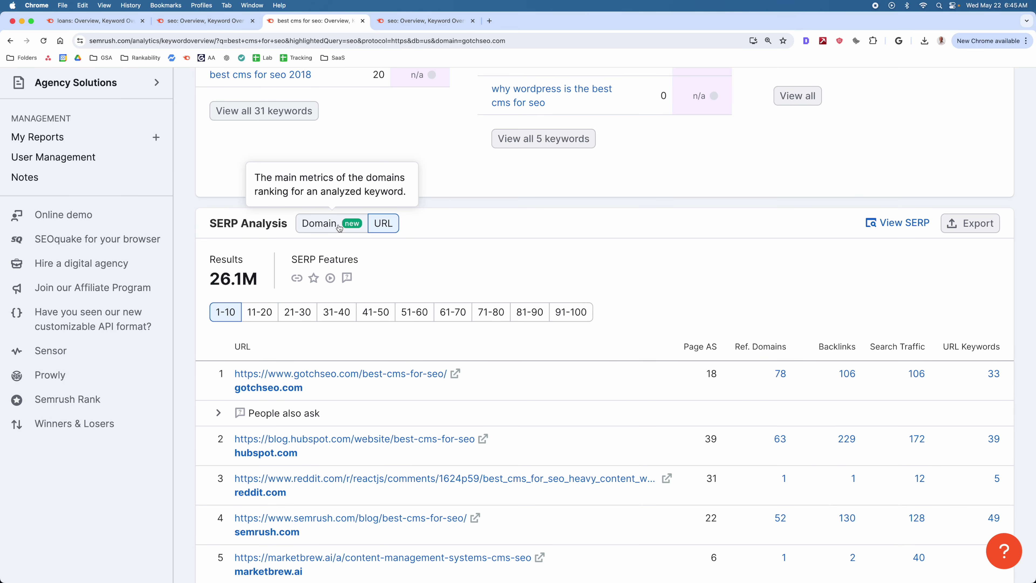
{"action": "left_click", "coordinate": [339, 228]}
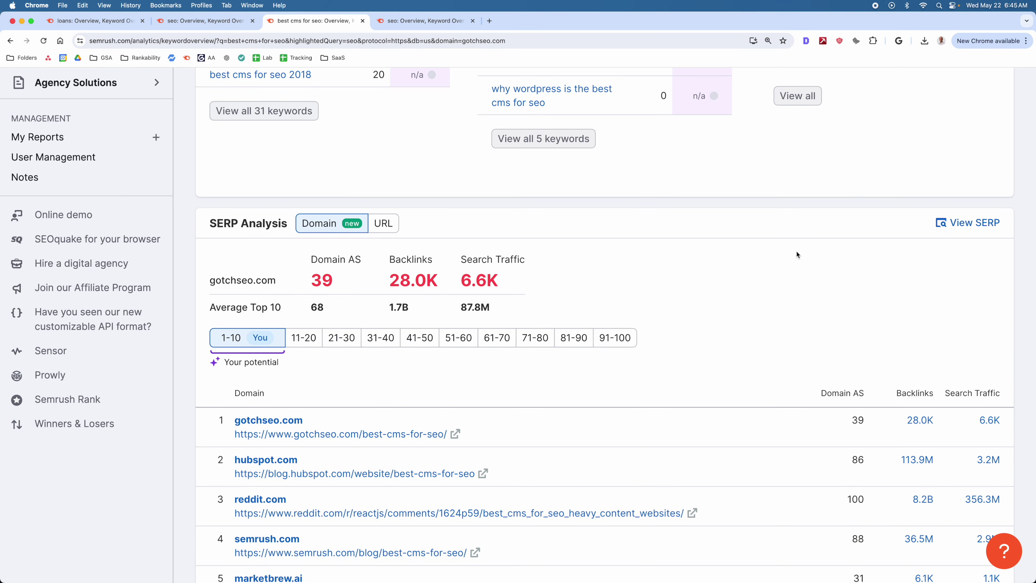
{"action": "scroll", "coordinate": [806, 320], "scroll_direction": "down", "scroll_amount": 2}
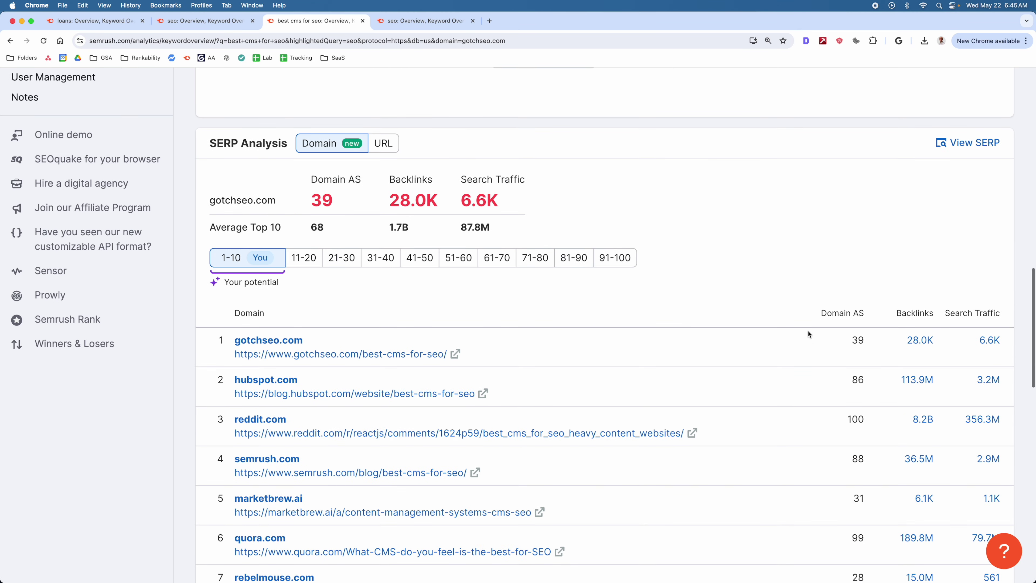
{"action": "scroll", "coordinate": [808, 331], "scroll_direction": "down", "scroll_amount": 4}
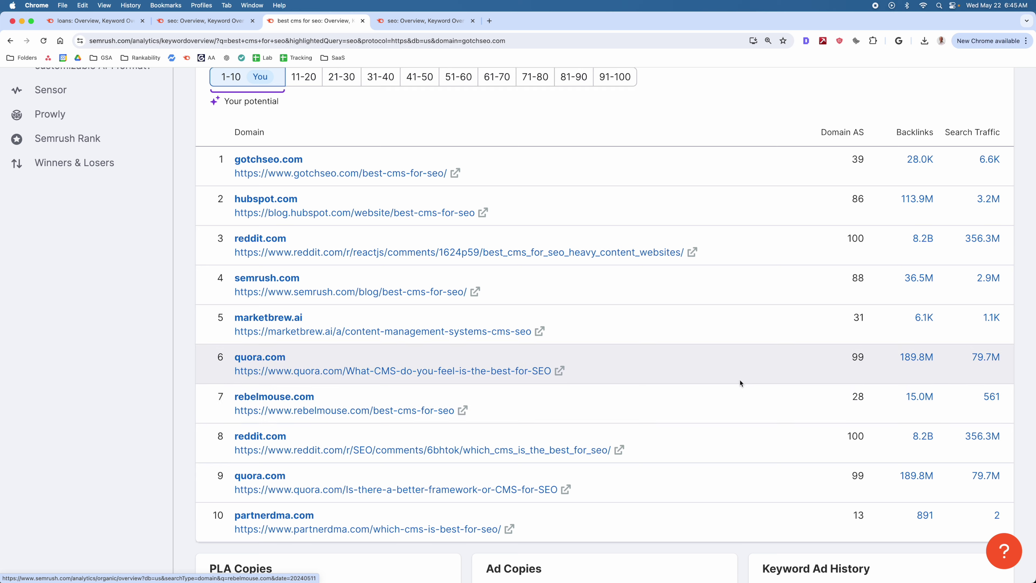
{"action": "scroll", "coordinate": [821, 271], "scroll_direction": "down", "scroll_amount": 1}
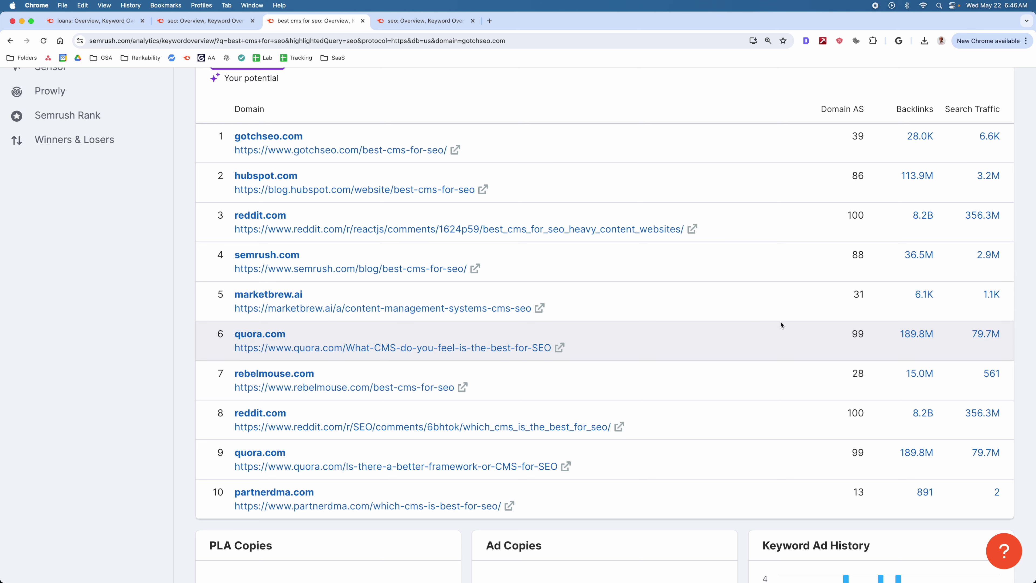
Step: Scroll back up to the top cards: 1.2K global volume, $13.73 CPC, commercial intent
{"action": "scroll", "coordinate": [858, 297], "scroll_direction": "up", "scroll_amount": 5}
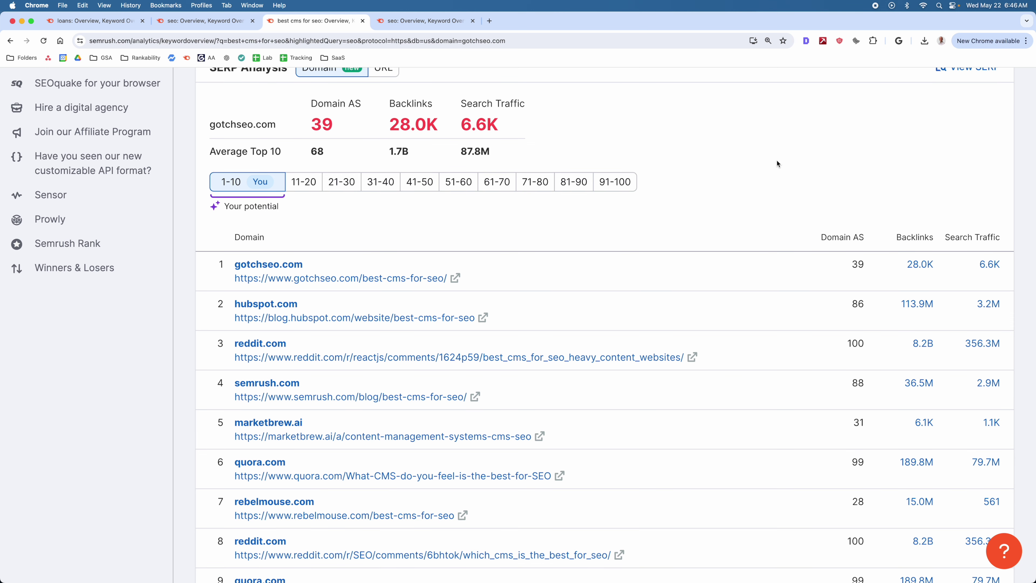
{"action": "scroll", "coordinate": [709, 142], "scroll_direction": "up", "scroll_amount": 1}
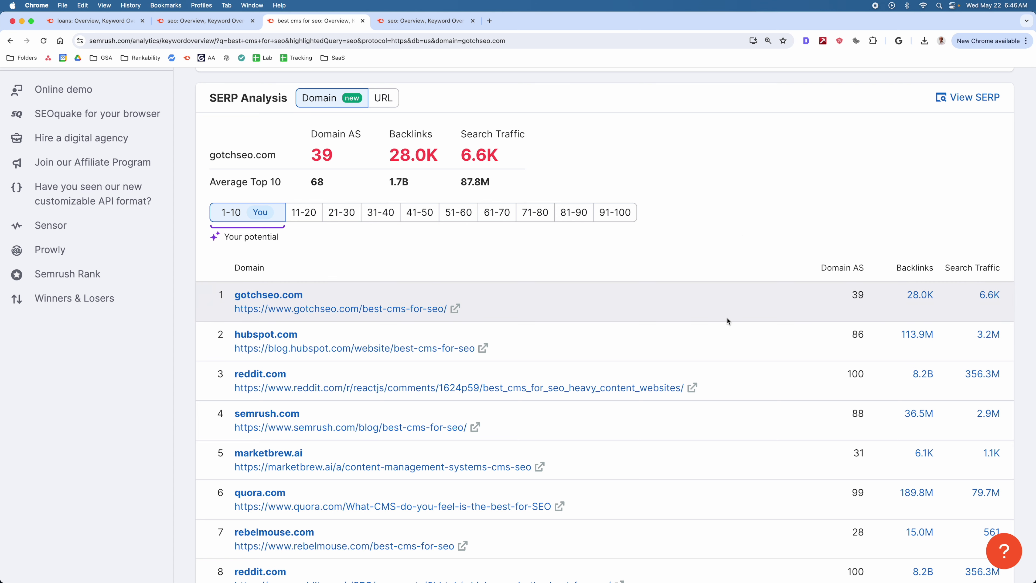
{"action": "scroll", "coordinate": [734, 247], "scroll_direction": "up", "scroll_amount": 1}
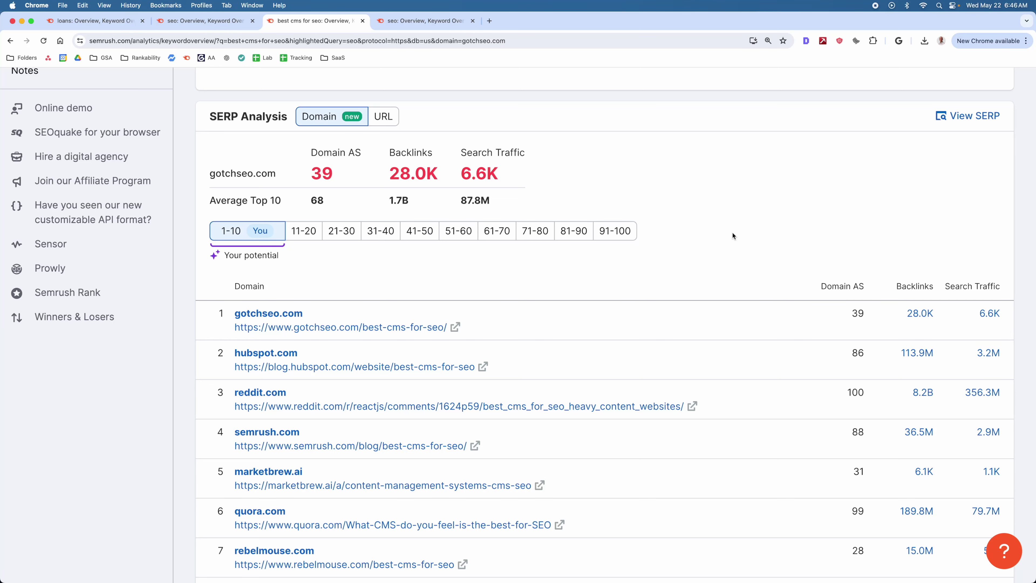
{"action": "scroll", "coordinate": [733, 233], "scroll_direction": "up", "scroll_amount": 3}
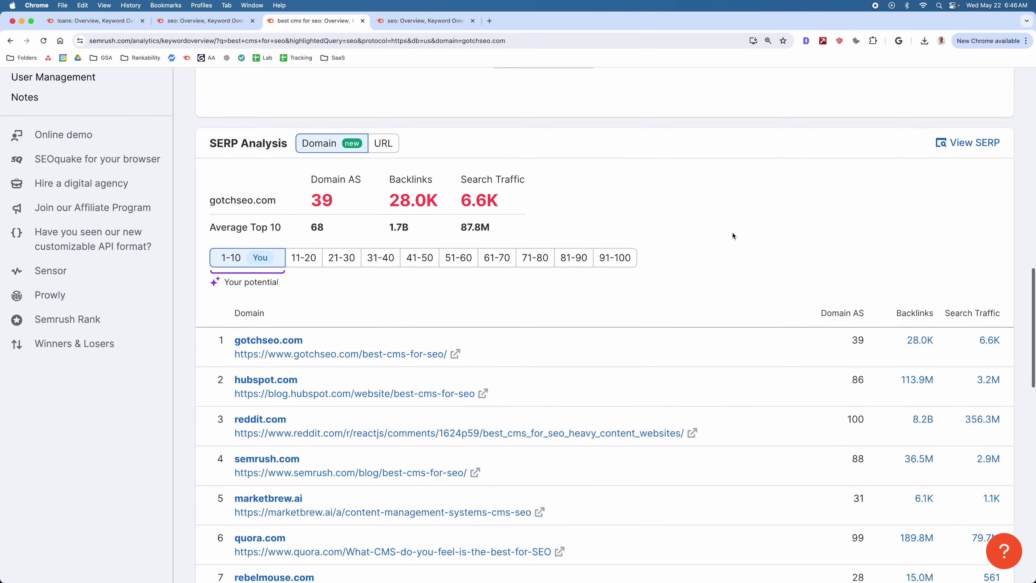
{"action": "scroll", "coordinate": [763, 310], "scroll_direction": "up", "scroll_amount": 1}
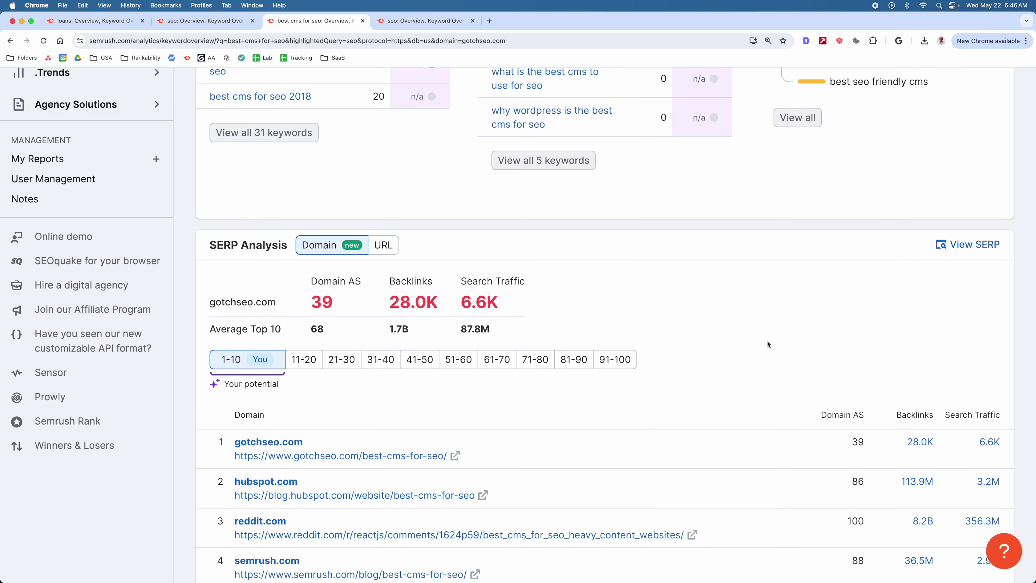
{"action": "scroll", "coordinate": [767, 341], "scroll_direction": "up", "scroll_amount": 1}
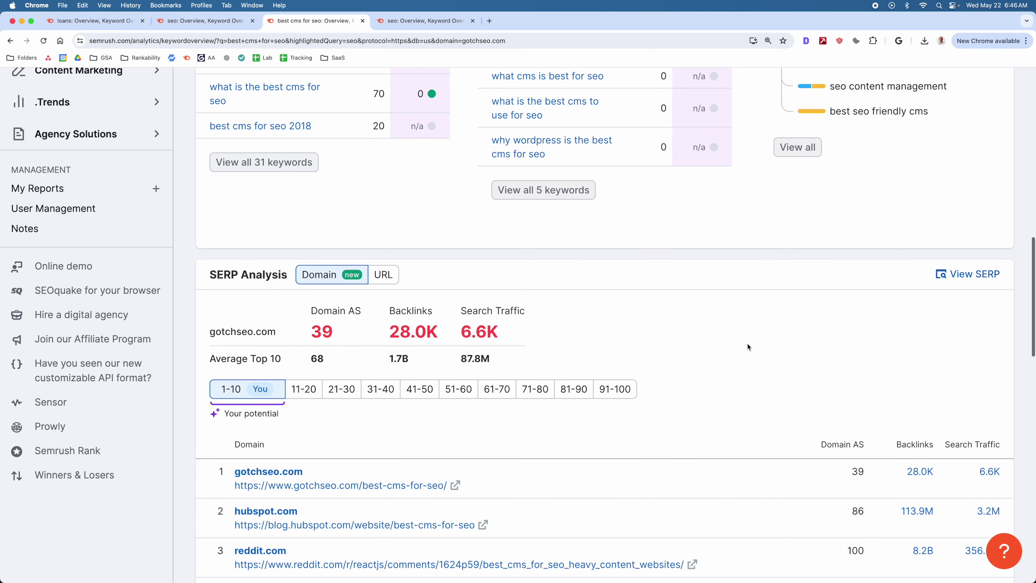
{"action": "scroll", "coordinate": [618, 196], "scroll_direction": "up", "scroll_amount": 15}
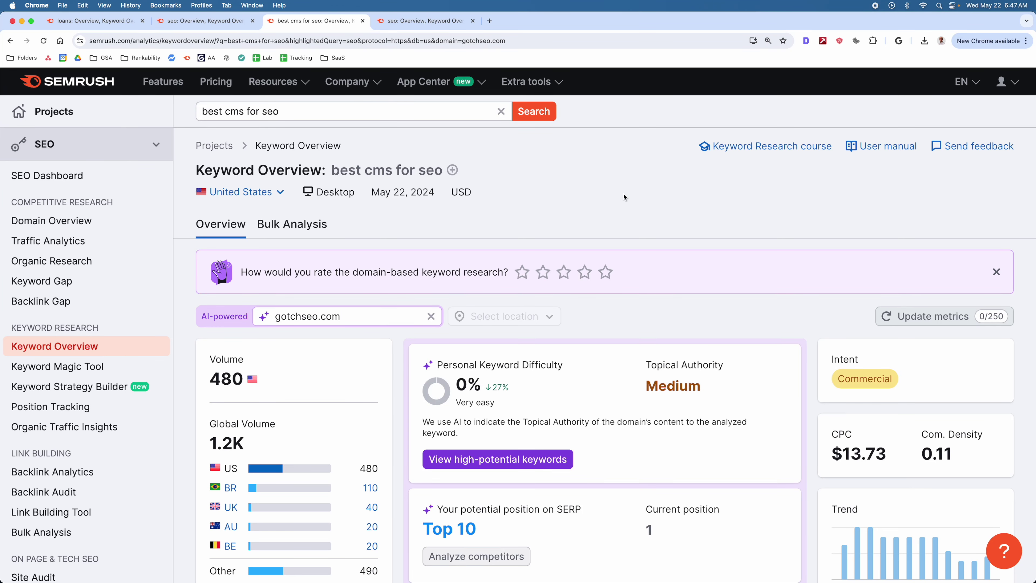
Step: Scroll through the 'st louis seo' overview, then switch to the Rankability homepage
{"action": "scroll", "coordinate": [624, 194], "scroll_direction": "down", "scroll_amount": 3}
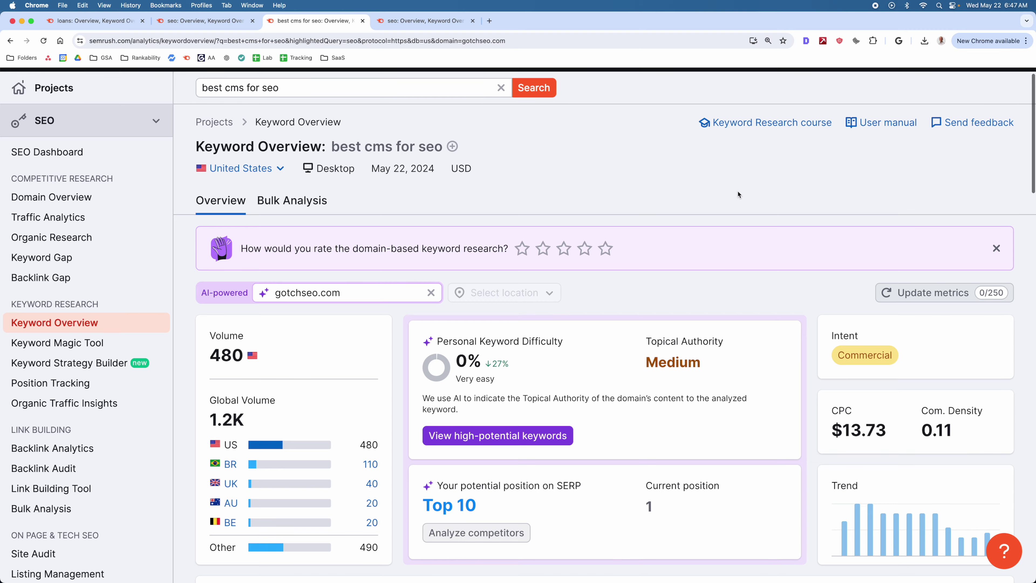
{"action": "scroll", "coordinate": [740, 192], "scroll_direction": "up", "scroll_amount": 2}
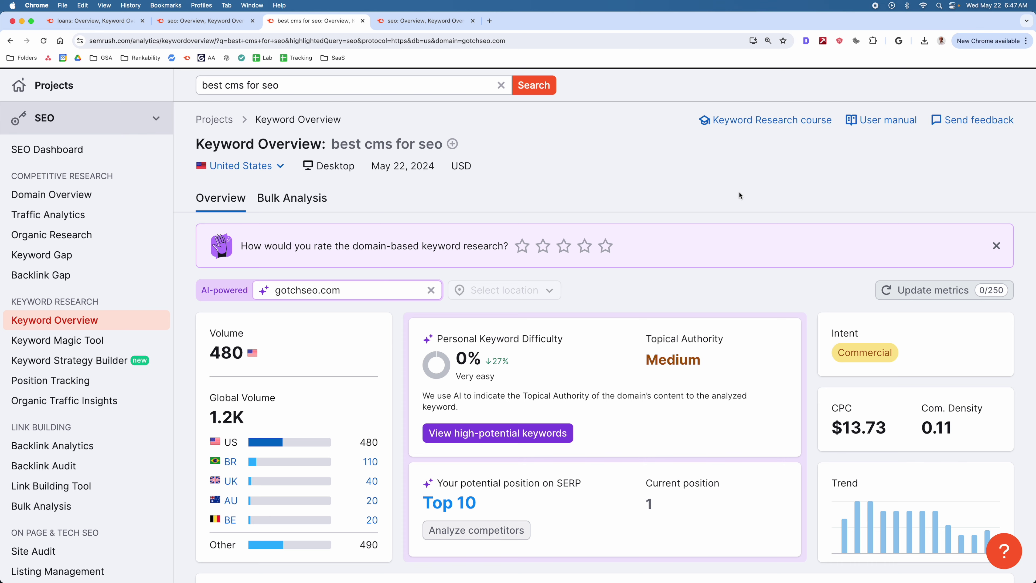
{"action": "scroll", "coordinate": [739, 192], "scroll_direction": "down", "scroll_amount": 20}
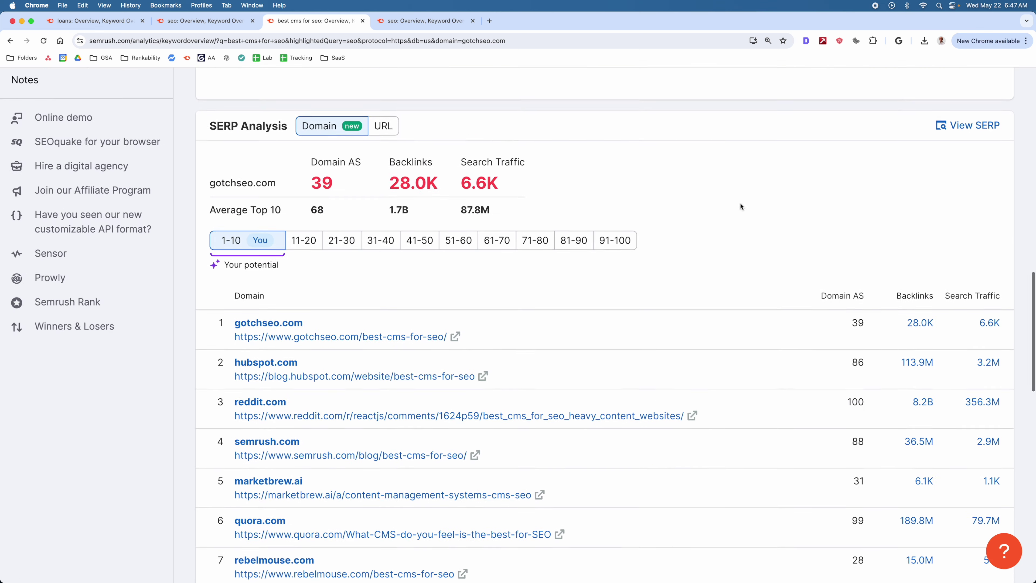
{"action": "scroll", "coordinate": [570, 106], "scroll_direction": "up", "scroll_amount": 4}
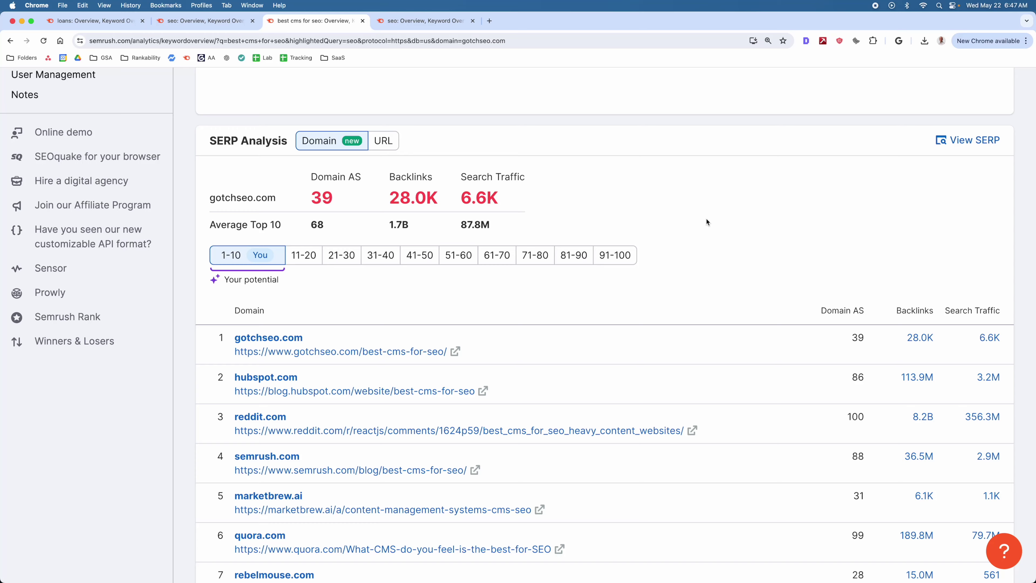
{"action": "scroll", "coordinate": [704, 324], "scroll_direction": "up", "scroll_amount": 10}
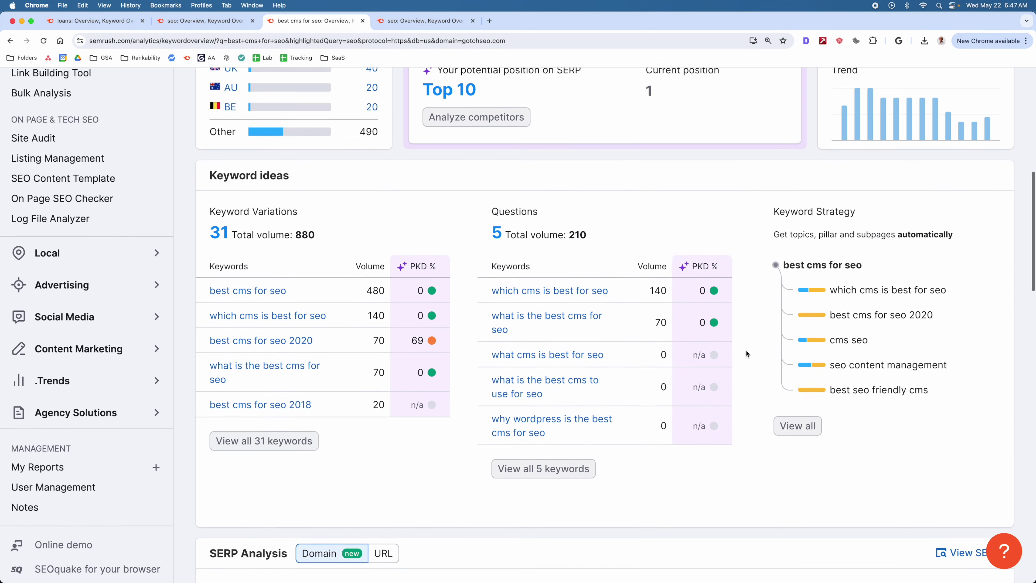
{"action": "scroll", "coordinate": [747, 353], "scroll_direction": "up", "scroll_amount": 10}
{"action": "scroll", "coordinate": [746, 351], "scroll_direction": "up", "scroll_amount": 1}
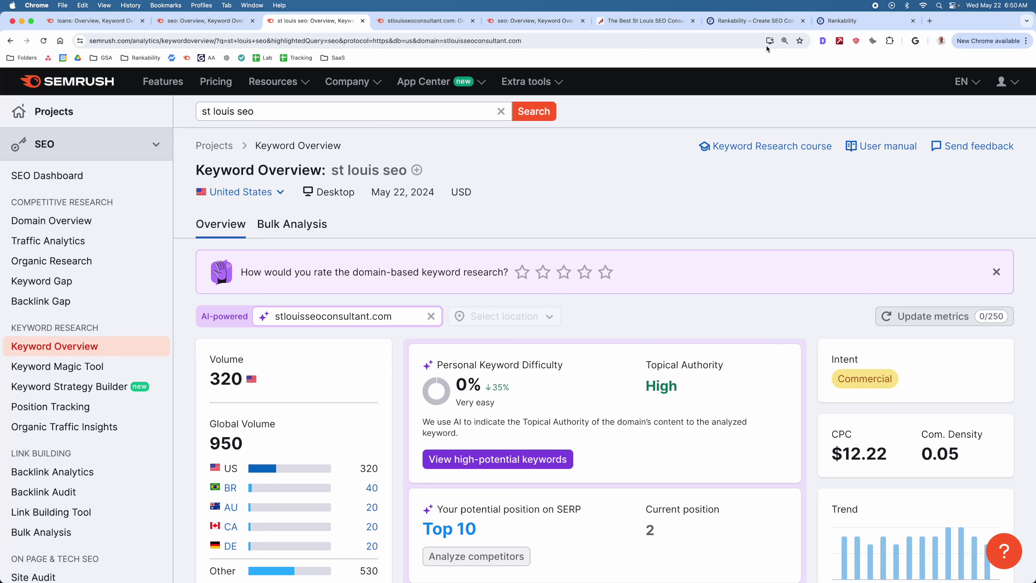
{"action": "left_click", "coordinate": [734, 21]}
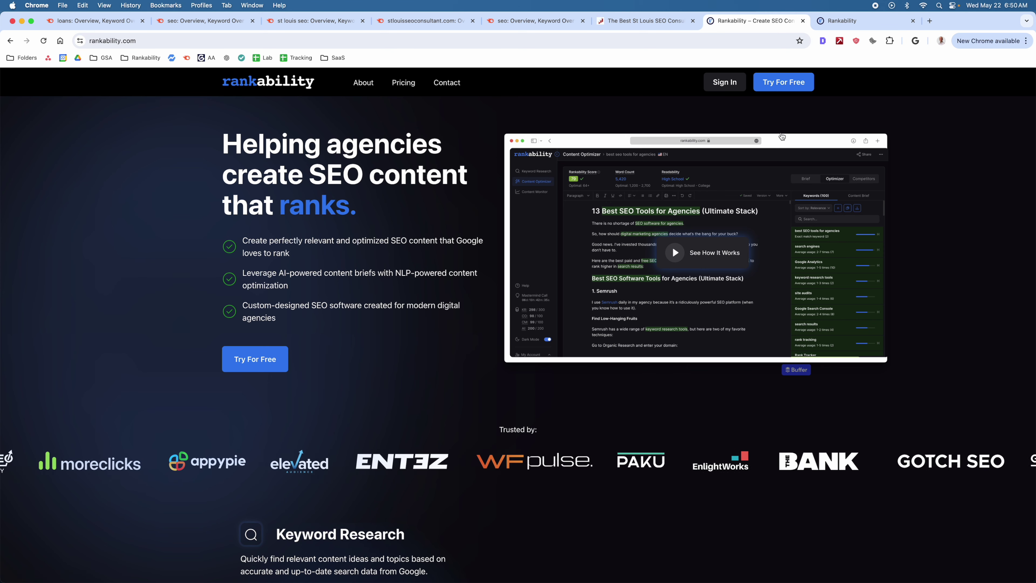
Step: Show the 'seo jobs Oakland CA' Content Optimizer document, scoring 57 with 601 words
{"action": "left_click", "coordinate": [843, 21]}
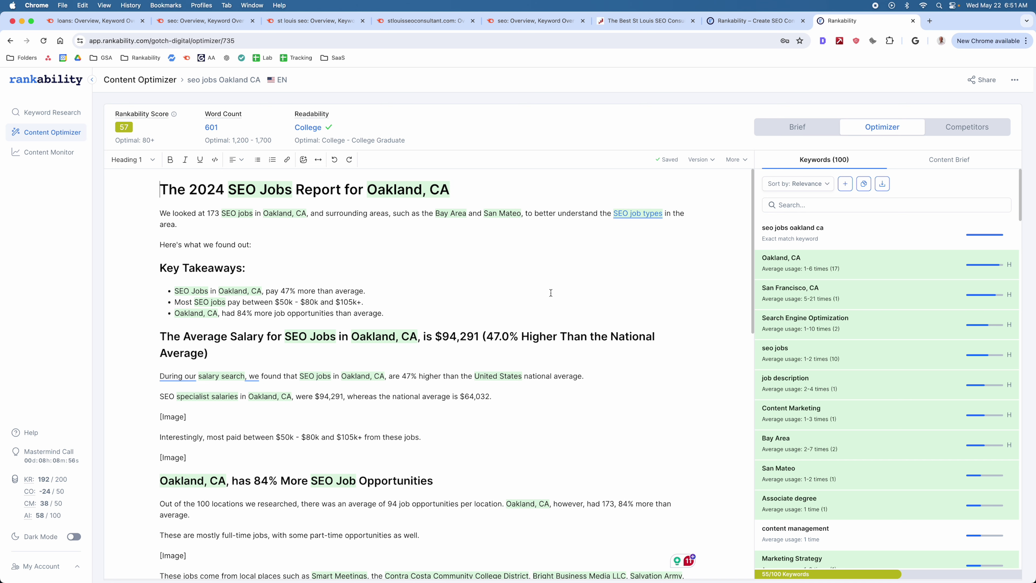
Step: Scroll the Oakland SEO jobs article, view the weekly Mastermind call details, then return to the Rankability homepage
{"action": "scroll", "coordinate": [550, 293], "scroll_direction": "down", "scroll_amount": 1}
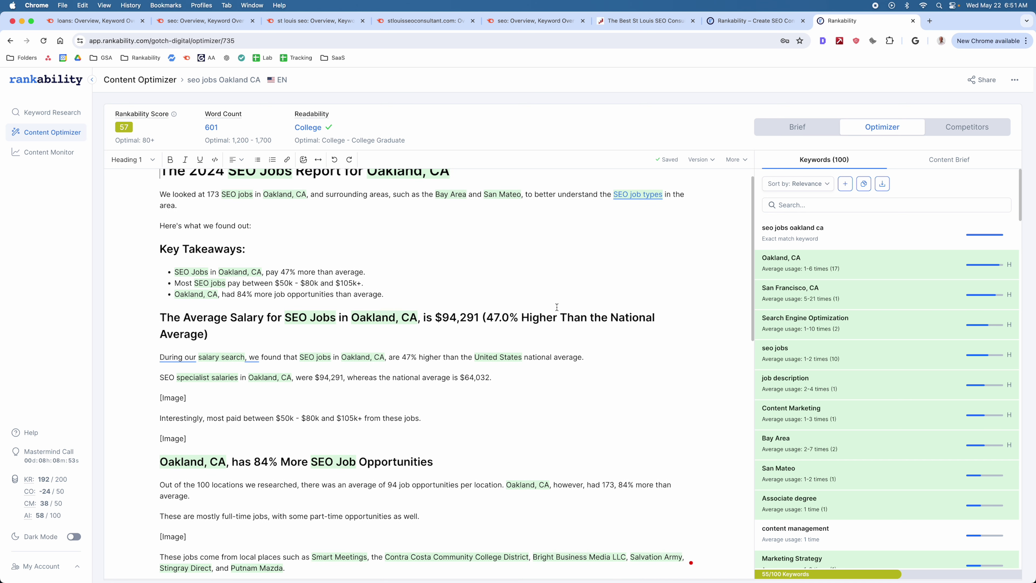
{"action": "scroll", "coordinate": [557, 306], "scroll_direction": "up", "scroll_amount": 1}
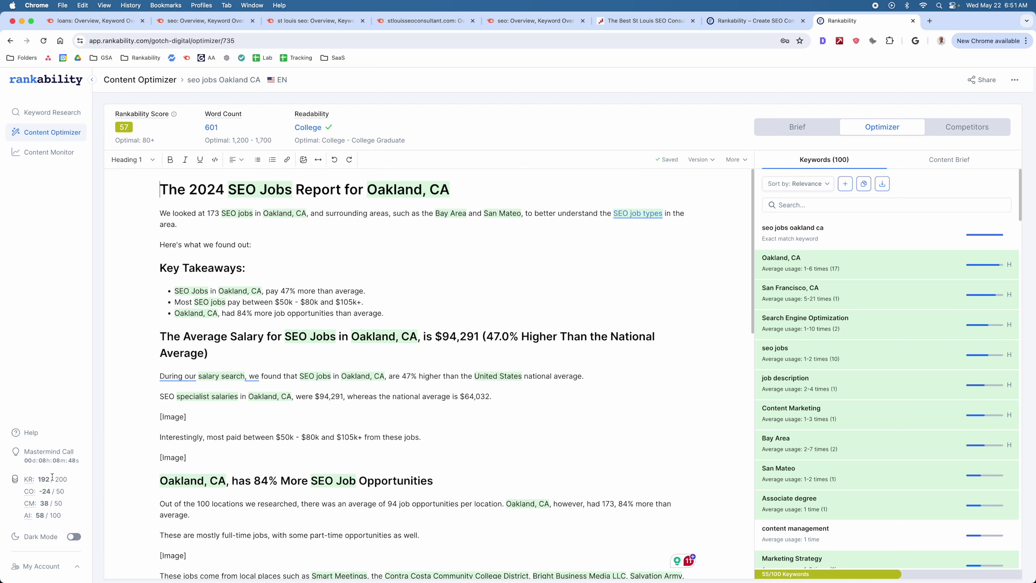
{"action": "left_click", "coordinate": [51, 452]}
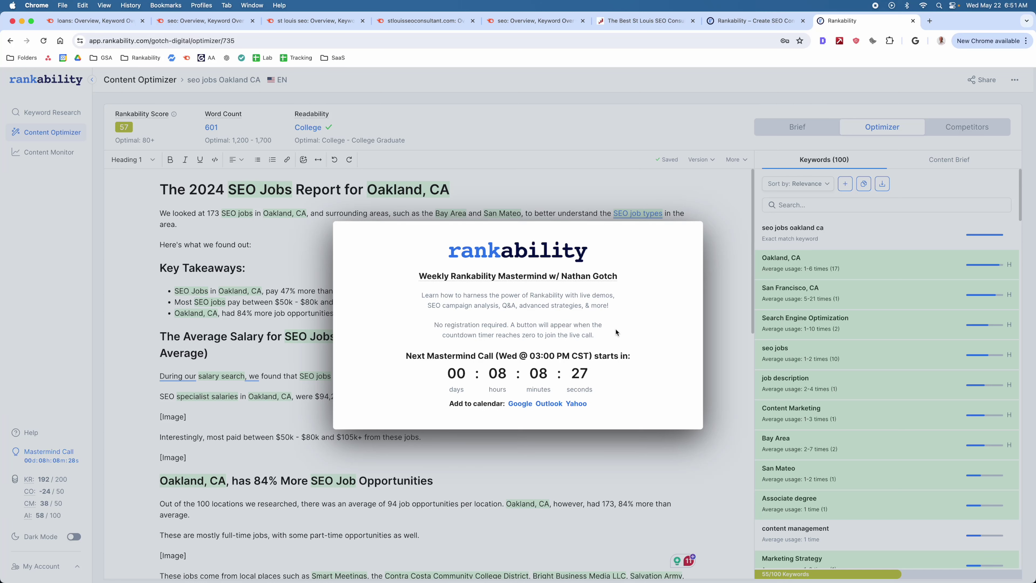
{"action": "key", "text": "Escape"}
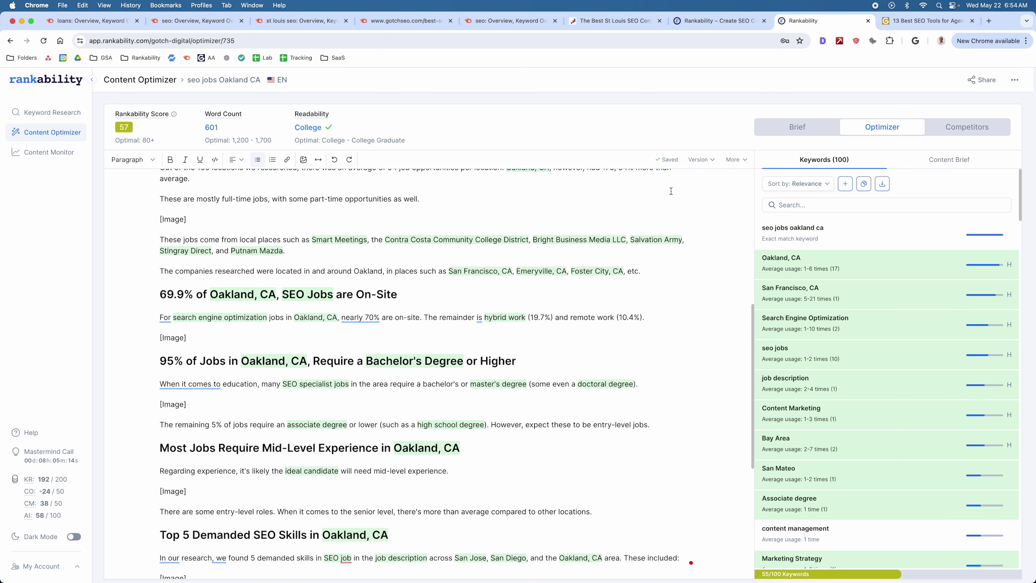
{"action": "left_click", "coordinate": [718, 20]}
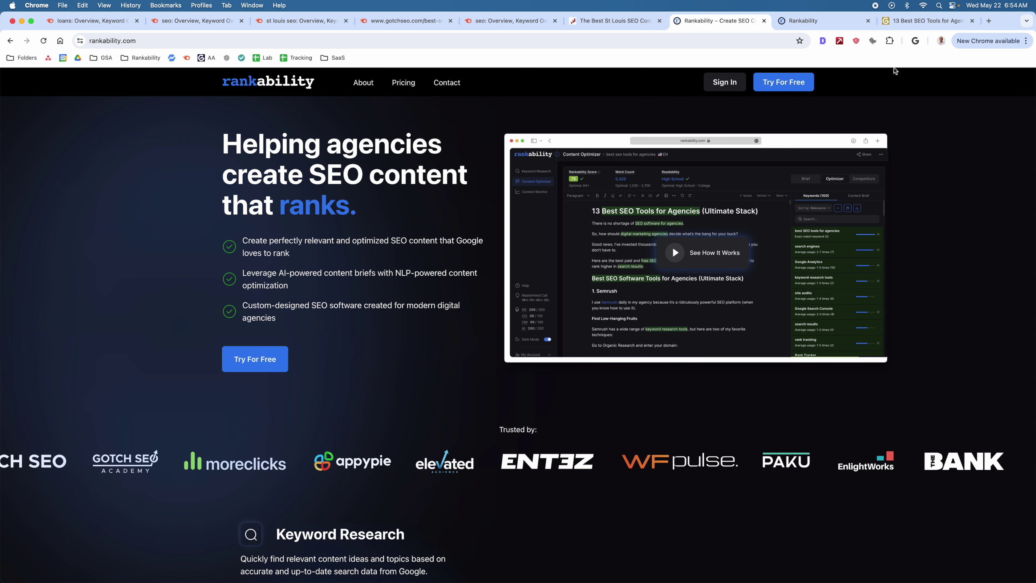